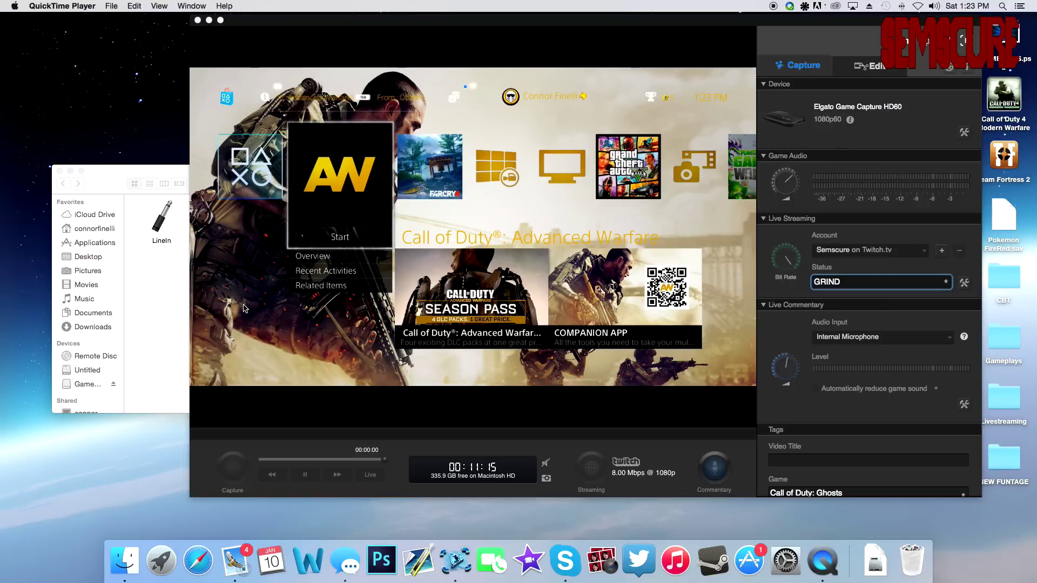
- View the Mac's About This Mac overview, then close it
{"action": "left_click", "coordinate": [14, 6]}
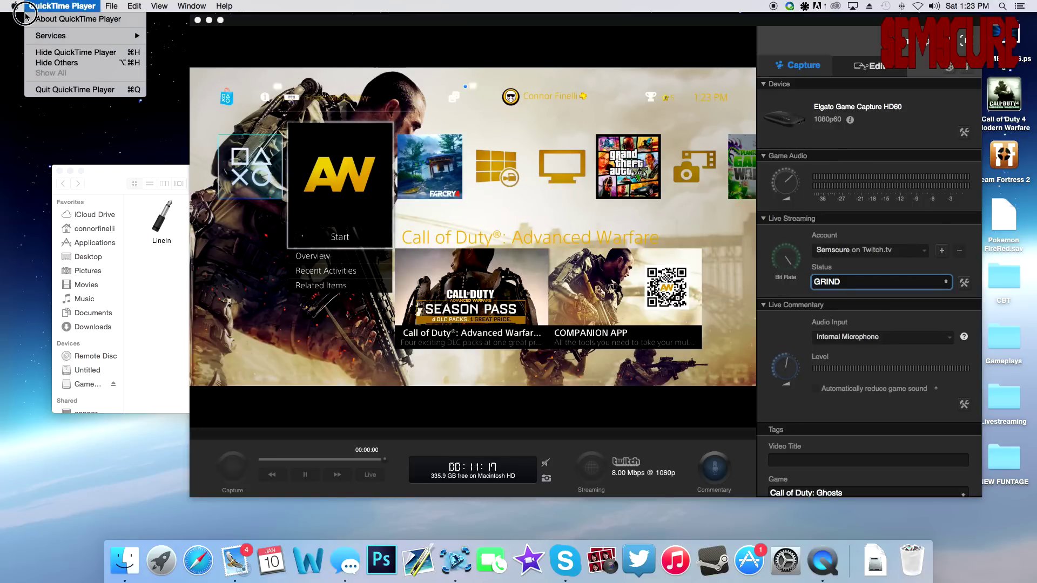
{"action": "left_click", "coordinate": [350, 69]}
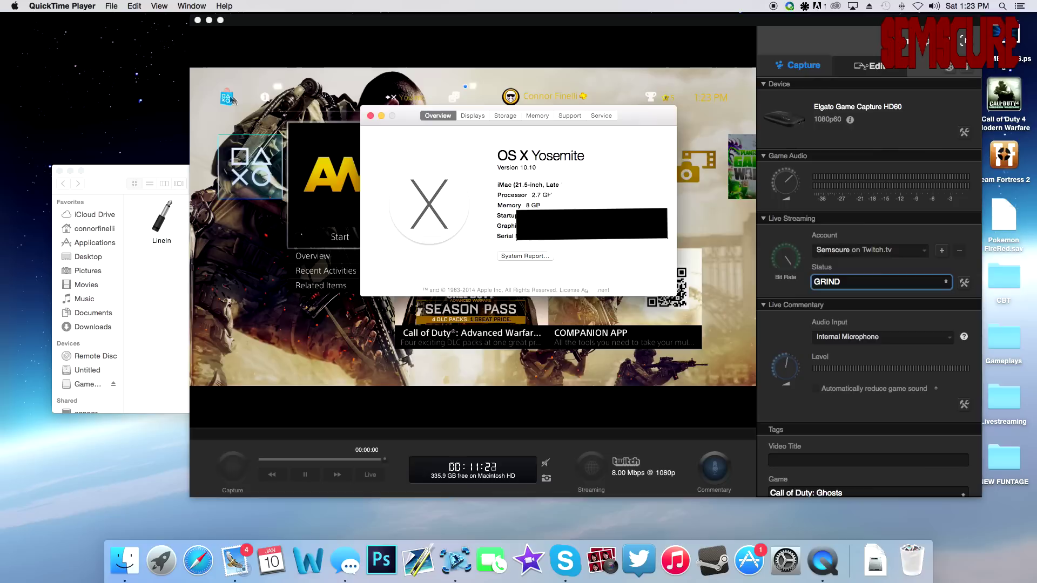
{"action": "left_click", "coordinate": [370, 117]}
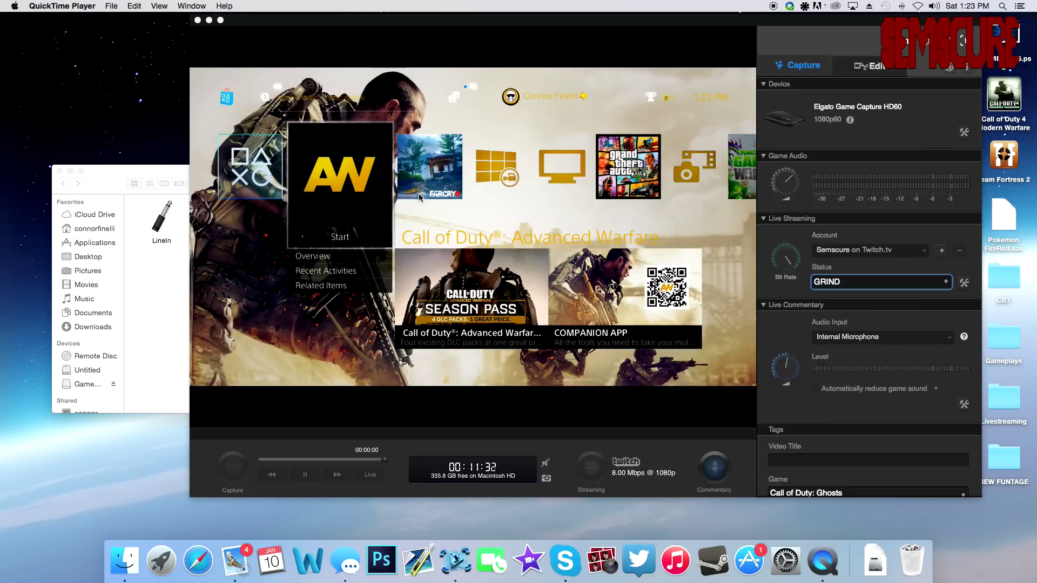
- Keep Internal Microphone as the Live Commentary audio input
{"action": "left_click_drag", "start_coordinate": [96, 186], "coordinate": [61, 187]}
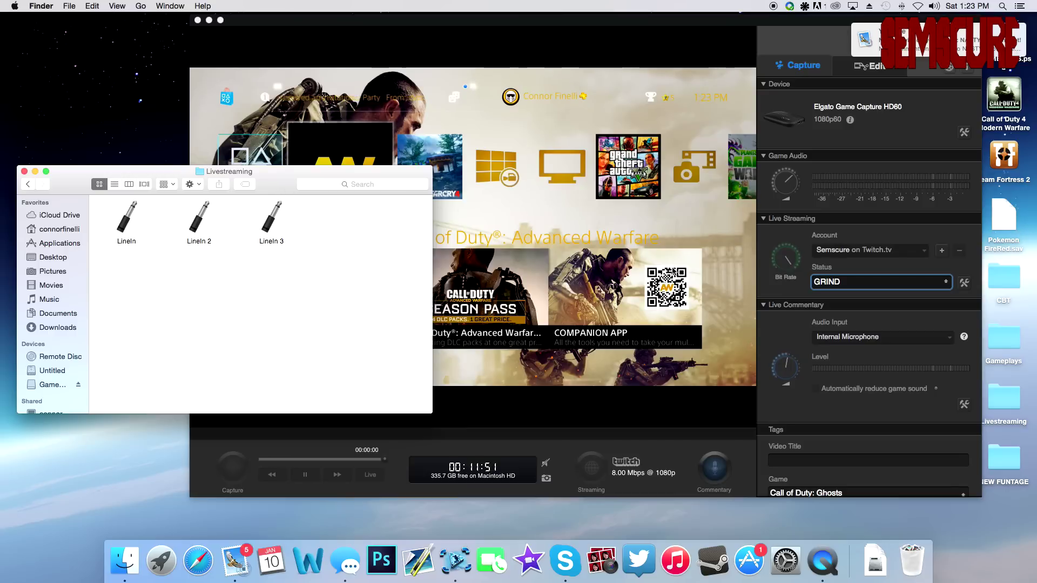
{"action": "left_click", "coordinate": [865, 337]}
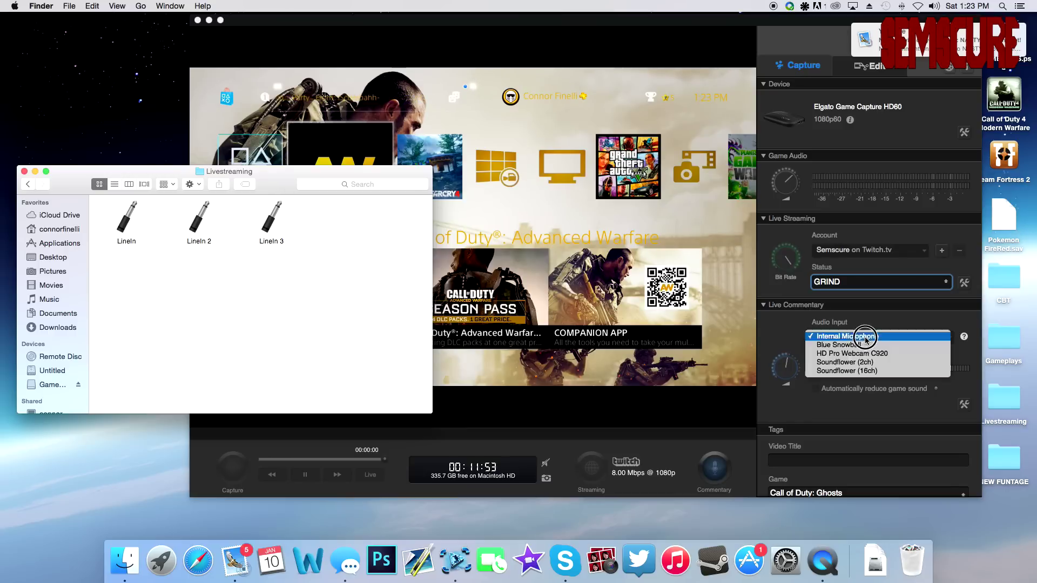
{"action": "left_click", "coordinate": [866, 339]}
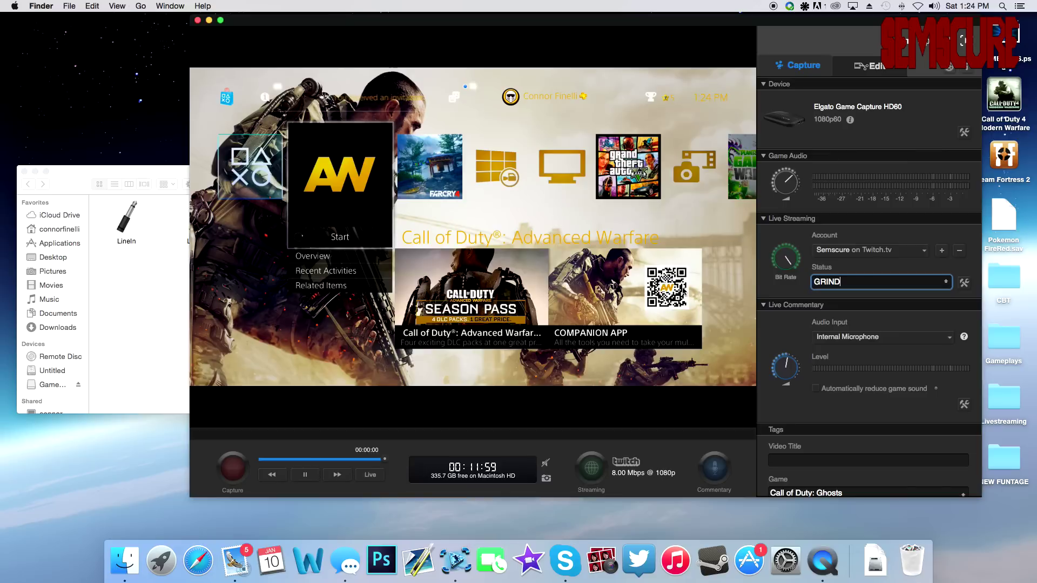
- Bring the Livestreaming folder window forward, move it right, and point out LineIn 3 and LineIn
{"action": "left_click", "coordinate": [166, 174]}
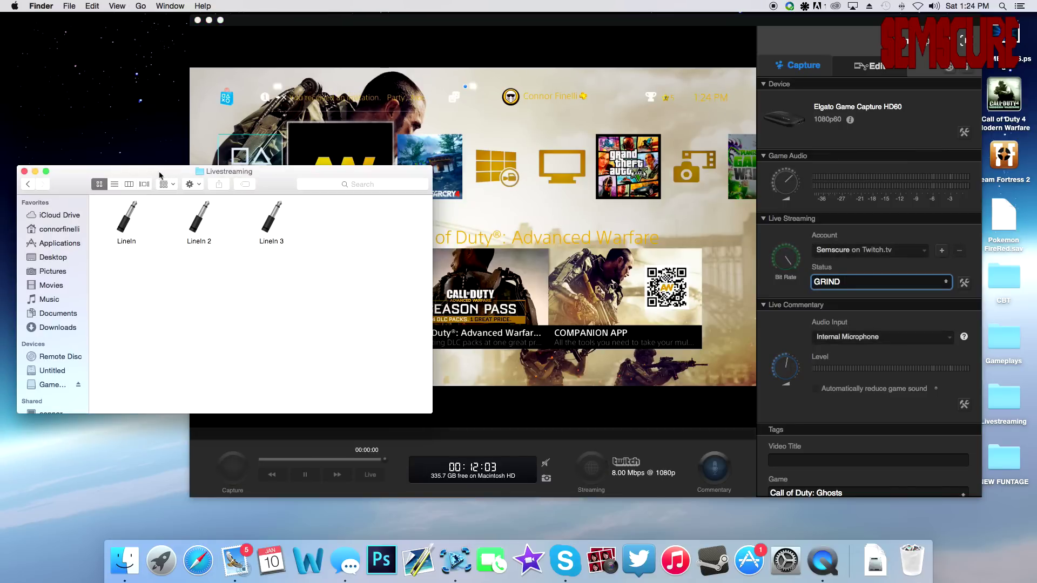
{"action": "left_click_drag", "start_coordinate": [264, 179], "coordinate": [430, 158]}
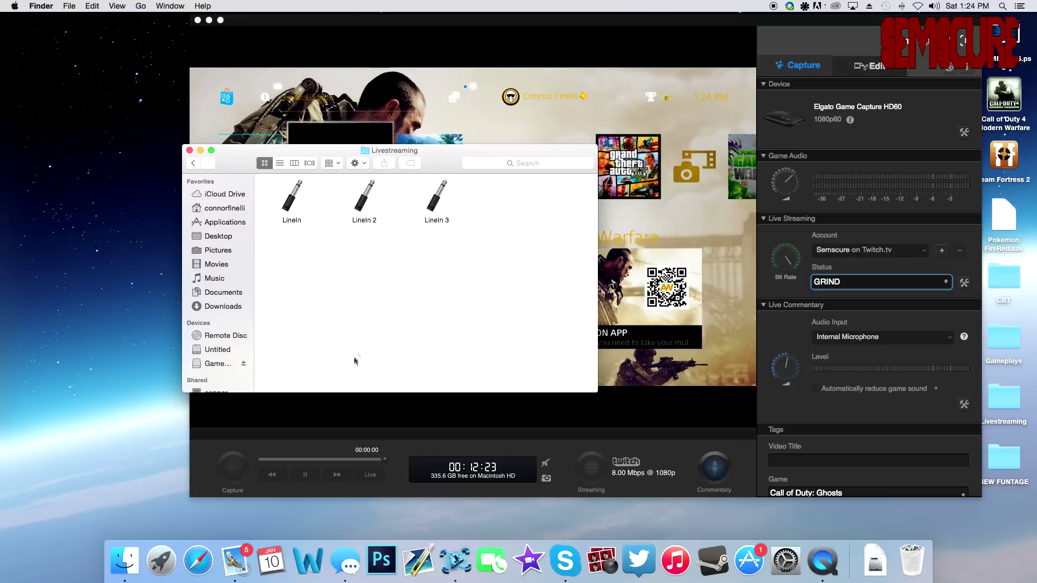
{"action": "left_click", "coordinate": [426, 203]}
{"action": "left_click", "coordinate": [478, 264]}
{"action": "left_click", "coordinate": [292, 199]}
{"action": "left_click", "coordinate": [284, 272]}
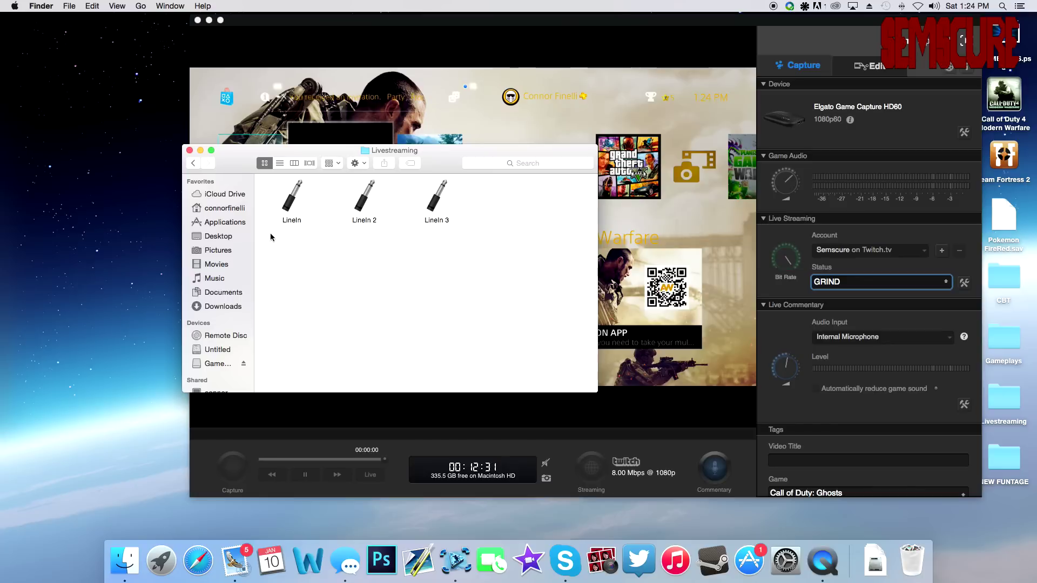
{"action": "left_click_drag", "start_coordinate": [290, 259], "coordinate": [441, 269]}
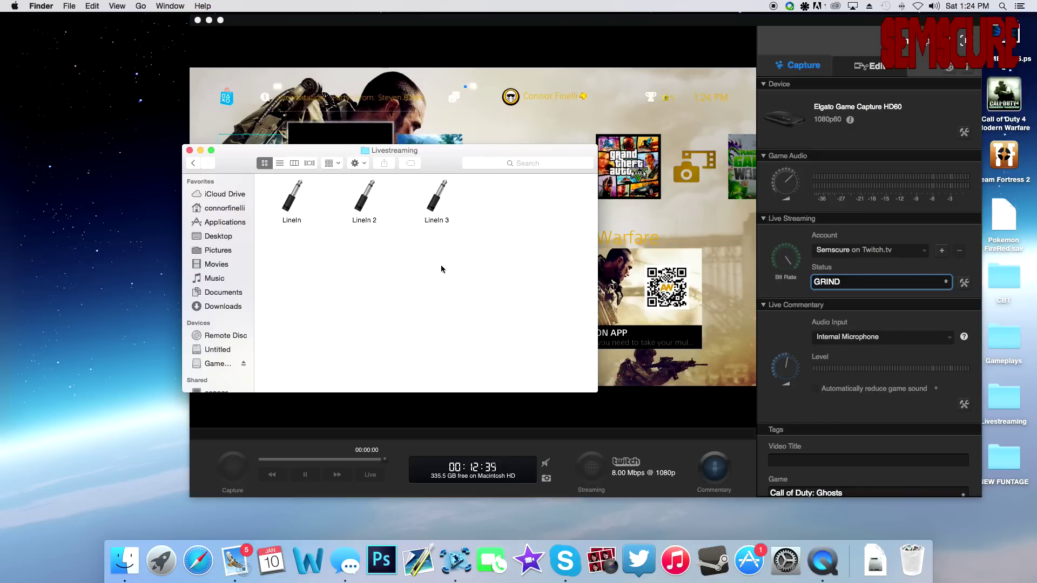
- Point out LineIn, LineIn 2 and LineIn 3, then move the window up and left
{"action": "left_click", "coordinate": [289, 207]}
{"action": "left_click", "coordinate": [358, 206]}
{"action": "left_click", "coordinate": [437, 199]}
{"action": "left_click", "coordinate": [416, 317]}
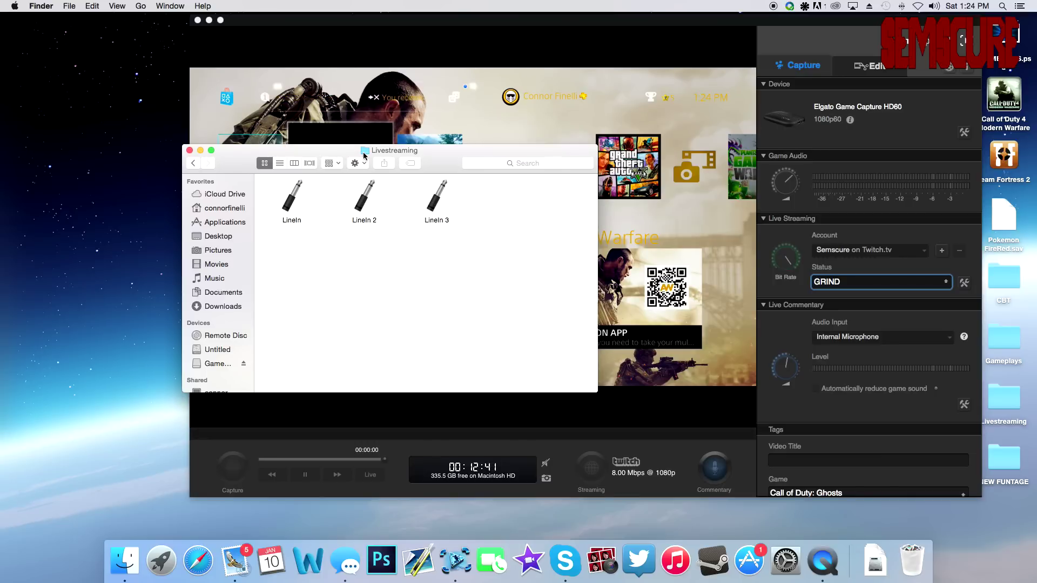
{"action": "left_click_drag", "start_coordinate": [299, 150], "coordinate": [229, 104]}
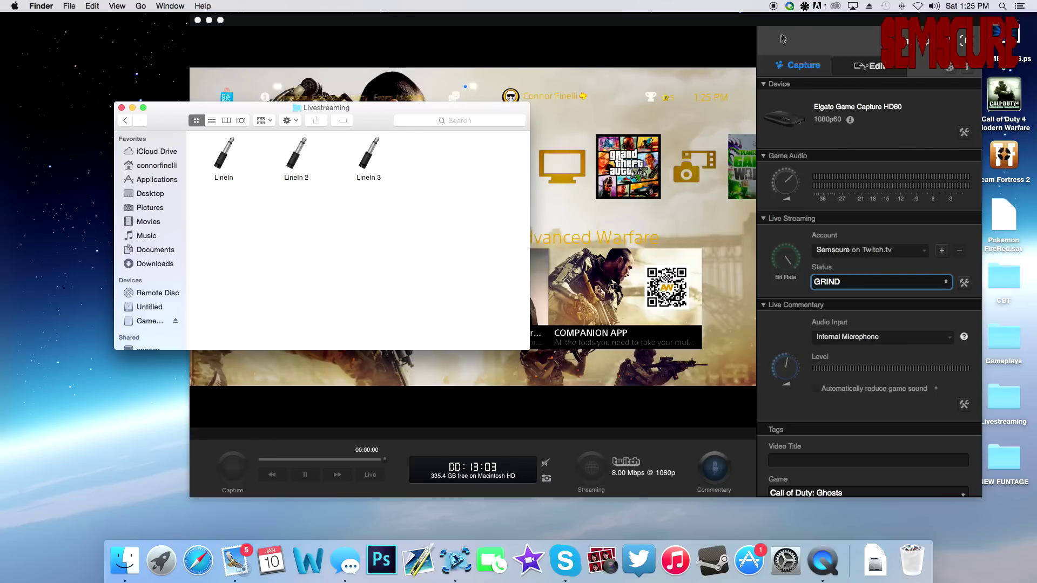
{"action": "left_click", "coordinate": [804, 6]}
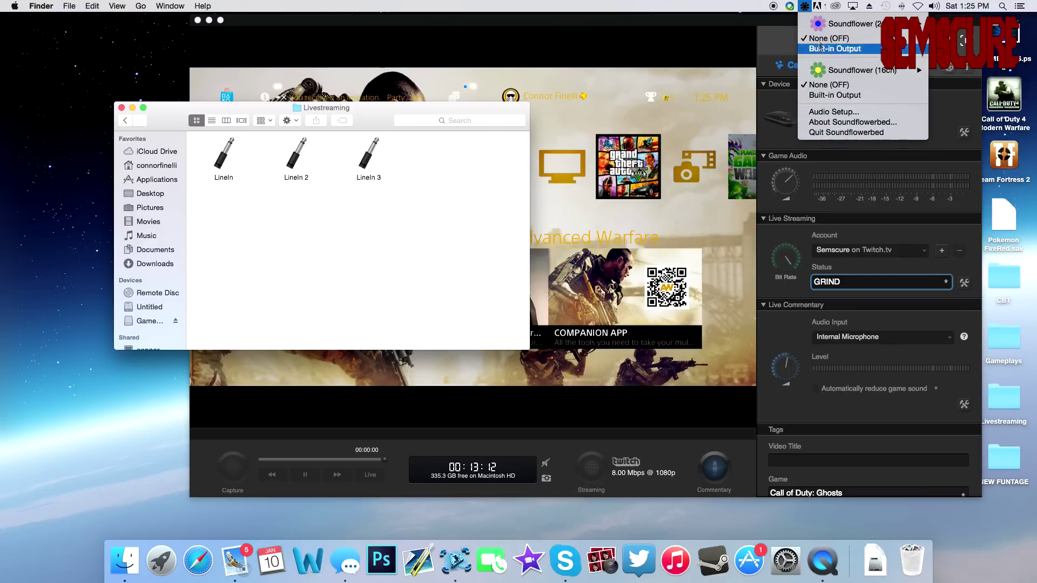
{"action": "mouse_move", "coordinate": [804, 19]}
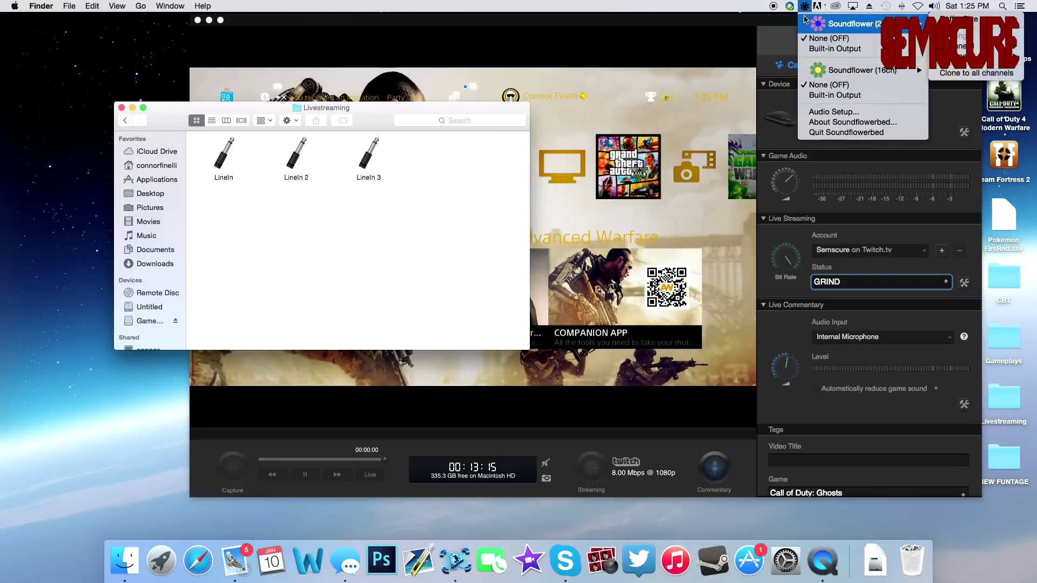
{"action": "left_click", "coordinate": [805, 4]}
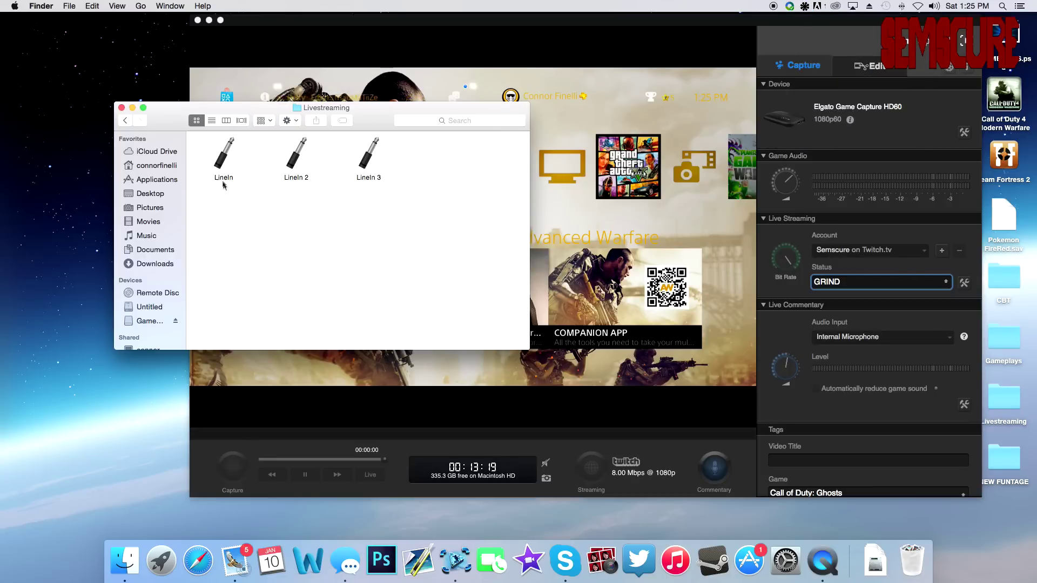
- Click through LineIn 3 and LineIn to review the folder's items
{"action": "left_click", "coordinate": [363, 159]}
{"action": "left_click", "coordinate": [242, 196]}
{"action": "left_click", "coordinate": [228, 157]}
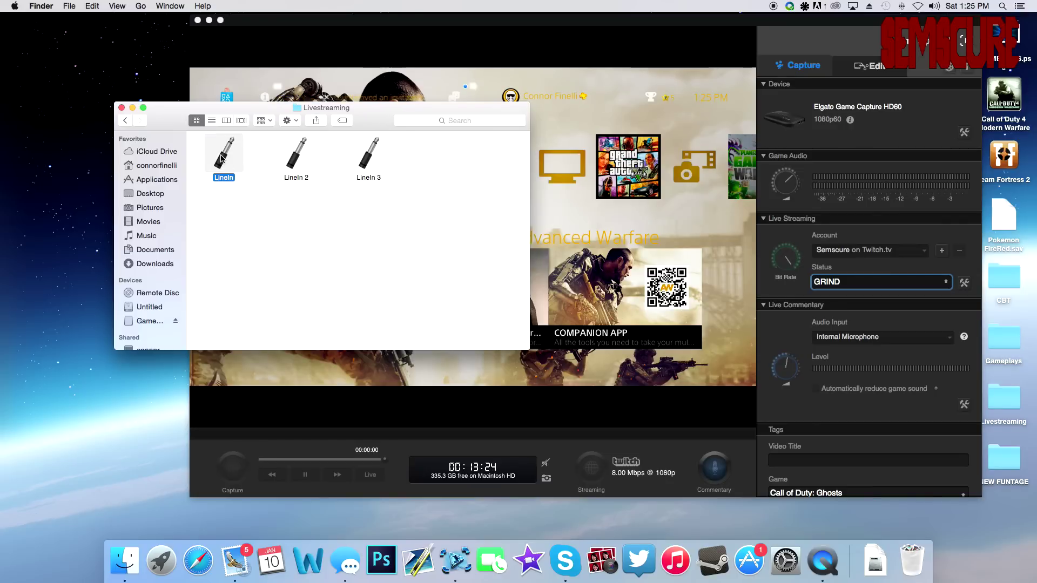
{"action": "left_click", "coordinate": [426, 190]}
- Select LineIn 2 and LineIn 3 together and move them to the Trash
{"action": "left_click_drag", "start_coordinate": [426, 190], "coordinate": [303, 156]}
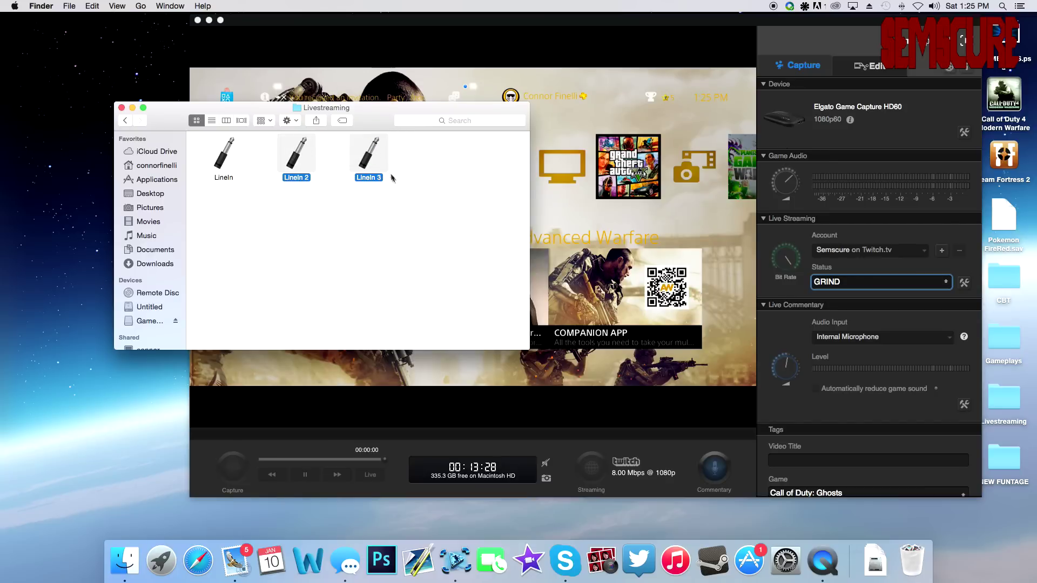
{"action": "right_click", "coordinate": [374, 153]}
{"action": "key", "text": "Escape"}
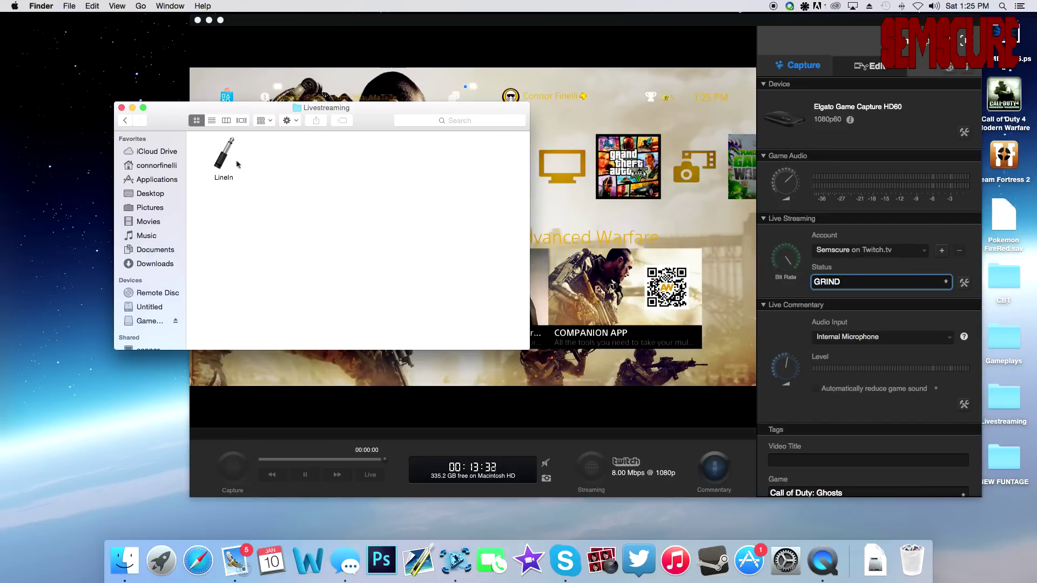
{"action": "left_click", "coordinate": [219, 157]}
{"action": "left_click", "coordinate": [322, 234]}
{"action": "left_click_drag", "start_coordinate": [370, 113], "coordinate": [363, 114]}
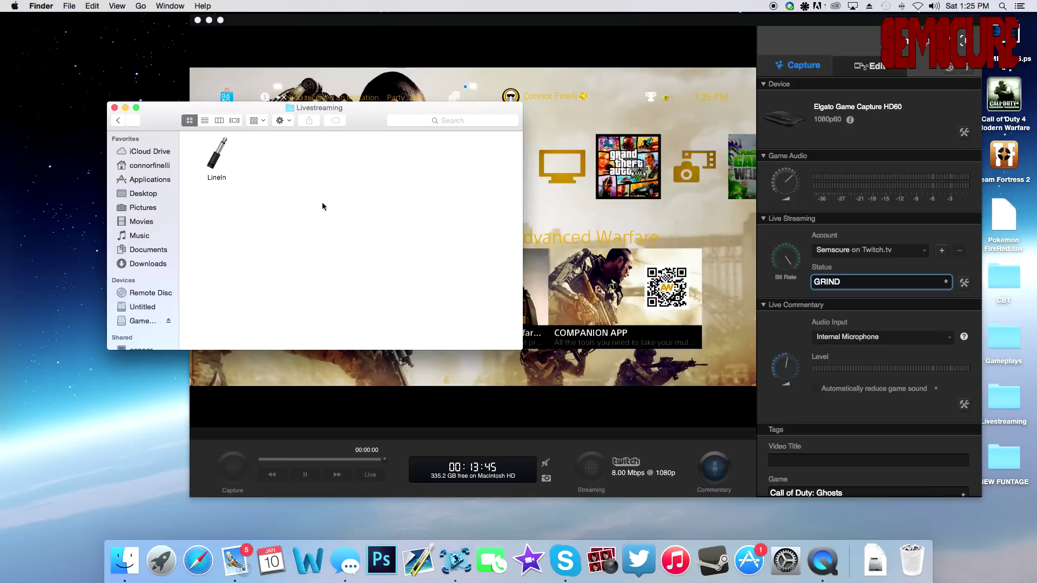
- Copy the LineIn app and paste a first duplicate, LineIn copy
{"action": "left_click", "coordinate": [216, 158]}
{"action": "right_click", "coordinate": [215, 164]}
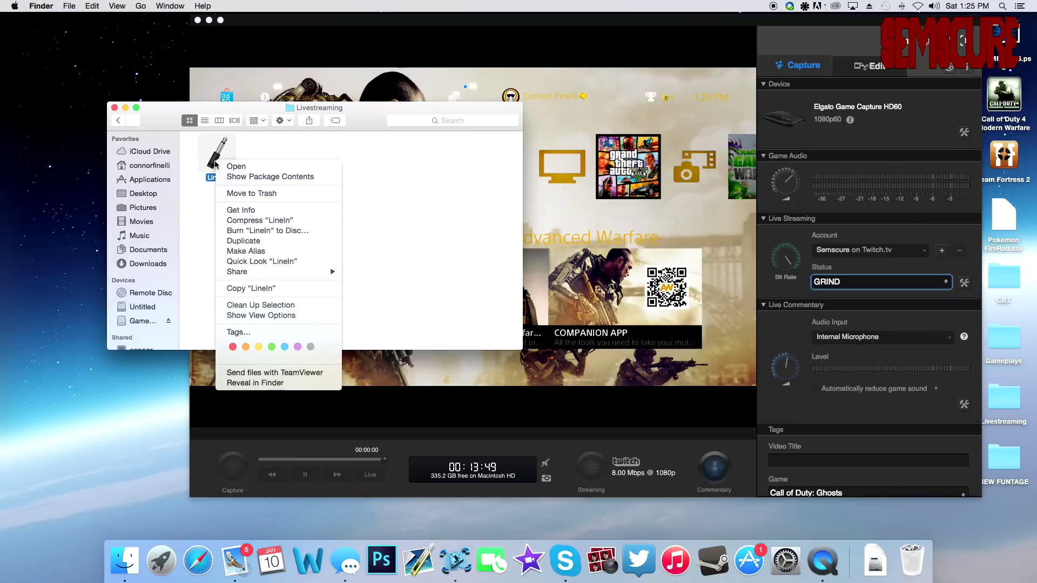
{"action": "left_click", "coordinate": [252, 289]}
{"action": "right_click", "coordinate": [317, 193]}
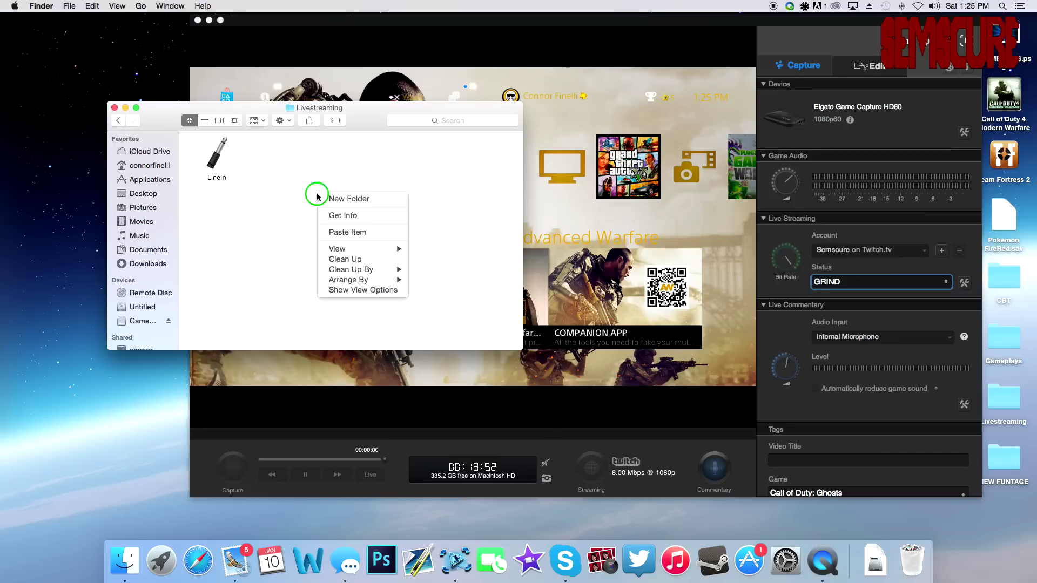
{"action": "left_click", "coordinate": [342, 232]}
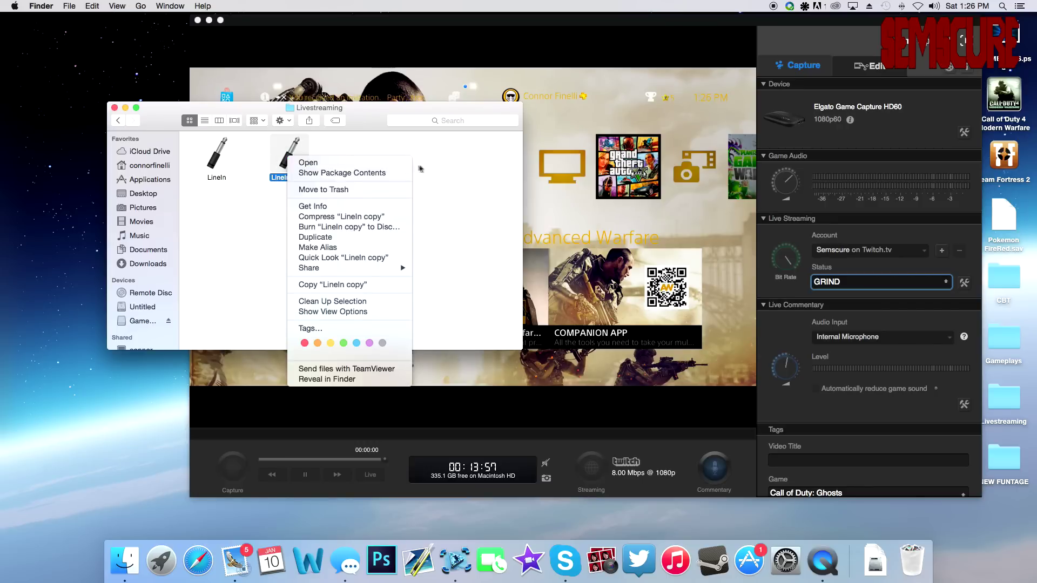
- Paste a second duplicate of LineIn, creating LineIn copy 2
{"action": "left_click", "coordinate": [332, 158]}
{"action": "left_click", "coordinate": [350, 164]}
{"action": "right_click", "coordinate": [354, 163]}
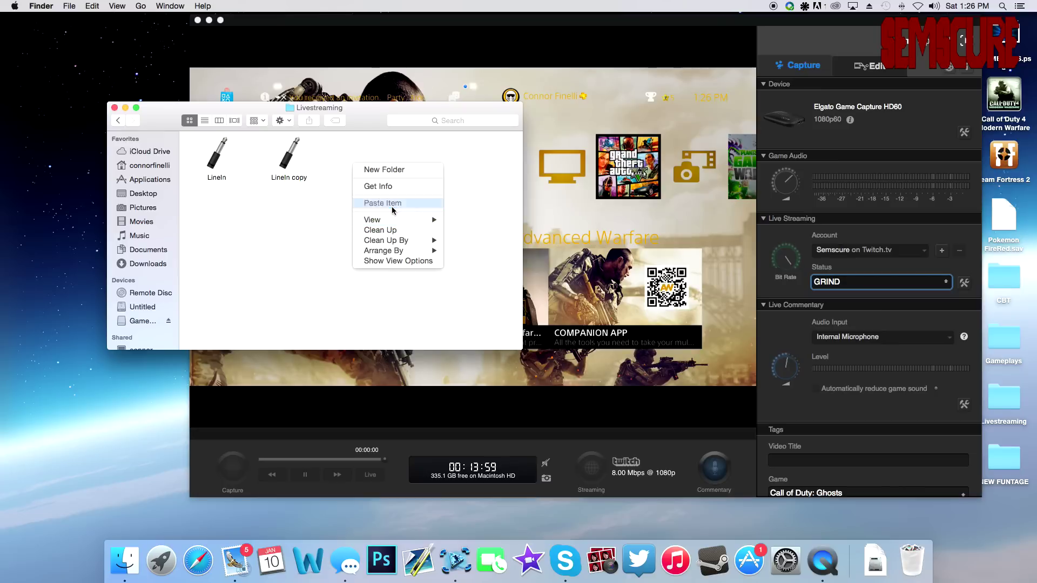
{"action": "left_click", "coordinate": [391, 203]}
{"action": "left_click", "coordinate": [355, 219]}
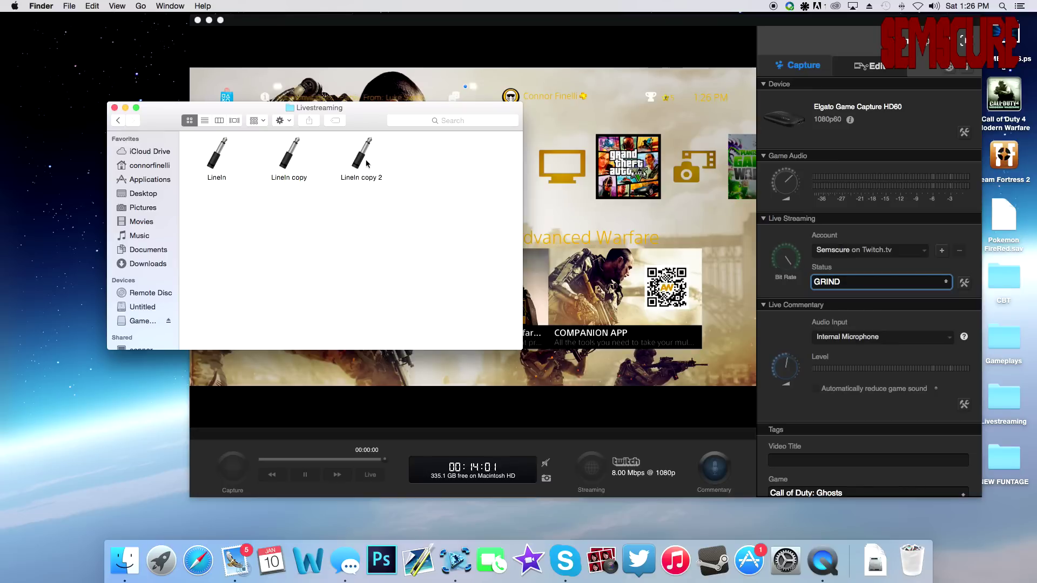
- Click through LineIn and LineIn copy to check the three items, leaving nothing selected
{"action": "left_click", "coordinate": [282, 172]}
{"action": "left_click", "coordinate": [224, 160]}
{"action": "left_click", "coordinate": [278, 157]}
{"action": "right_click", "coordinate": [279, 156]}
{"action": "left_click", "coordinate": [279, 156]}
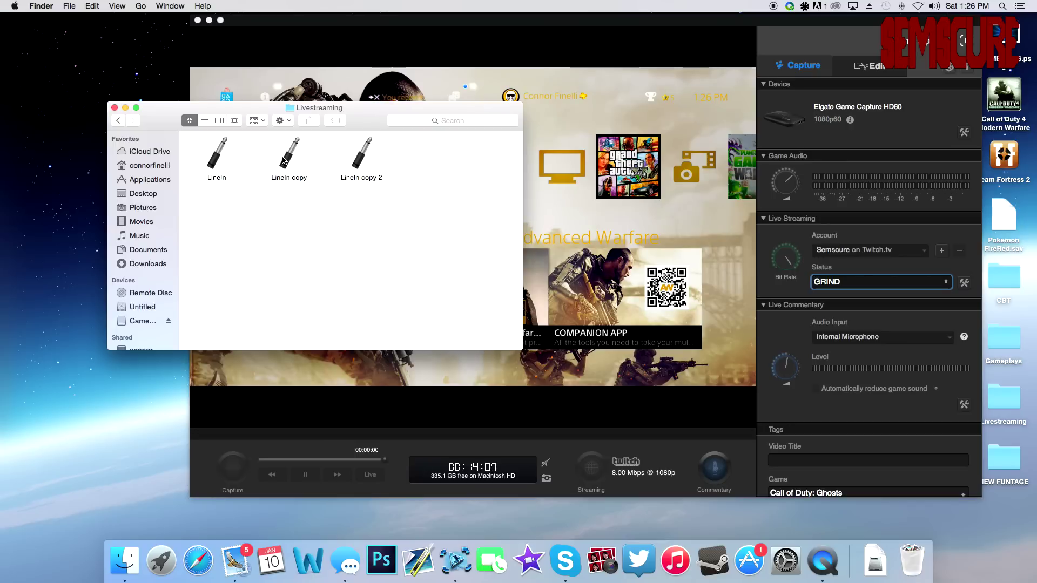
{"action": "left_click", "coordinate": [289, 156]}
{"action": "left_click", "coordinate": [296, 219]}
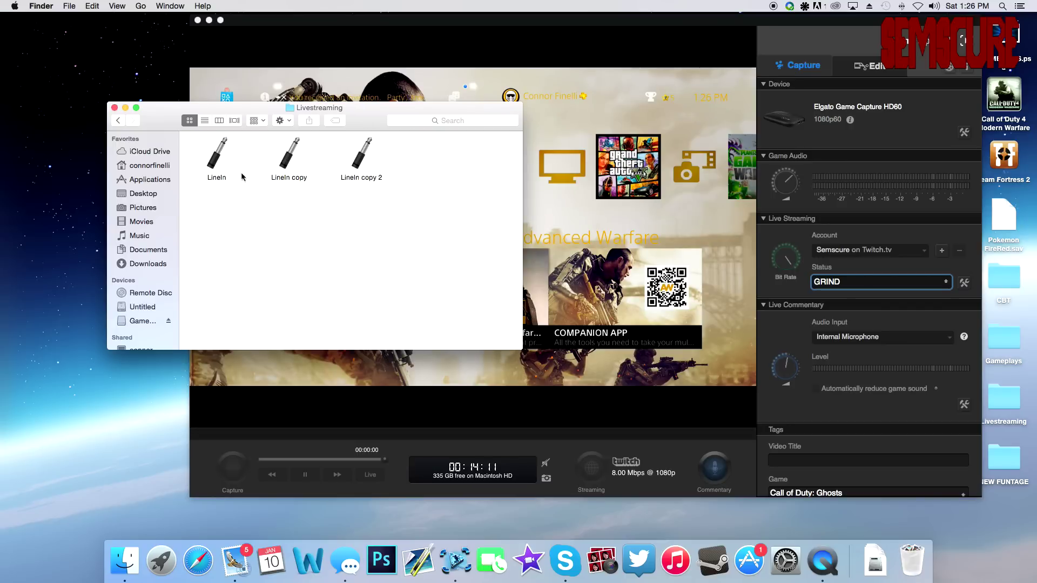
- Launch the original LineIn app and postpone its 2.3.0 update with Remind Me Later
{"action": "double_click", "coordinate": [211, 164]}
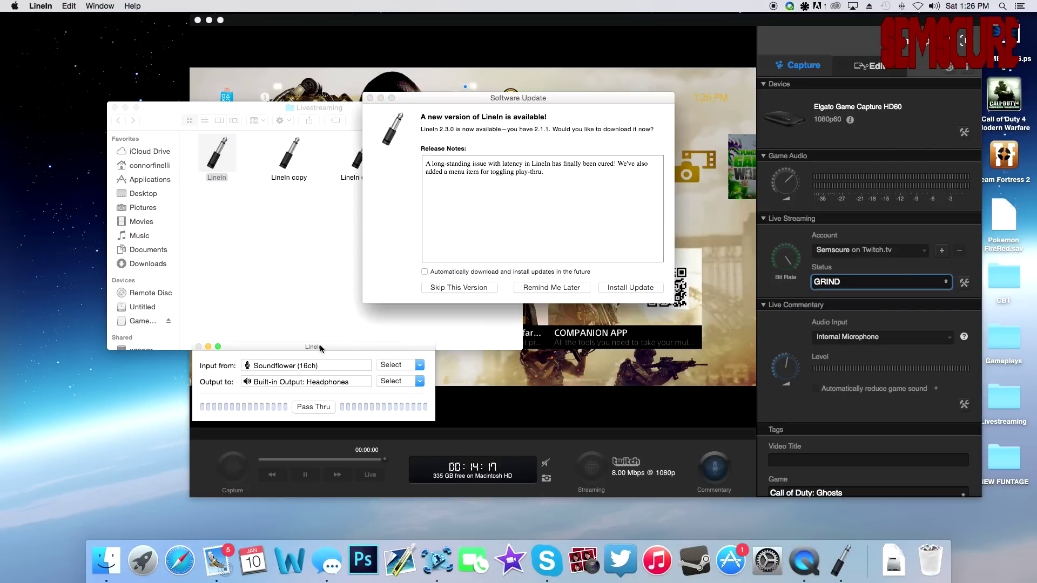
{"action": "left_click", "coordinate": [339, 342]}
{"action": "left_click", "coordinate": [321, 359]}
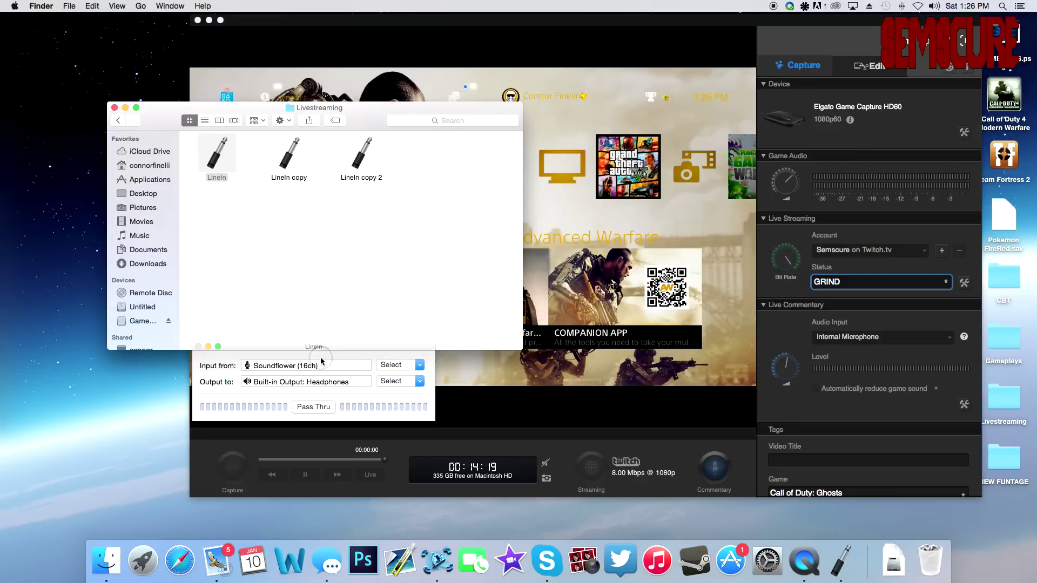
{"action": "left_click", "coordinate": [829, 571]}
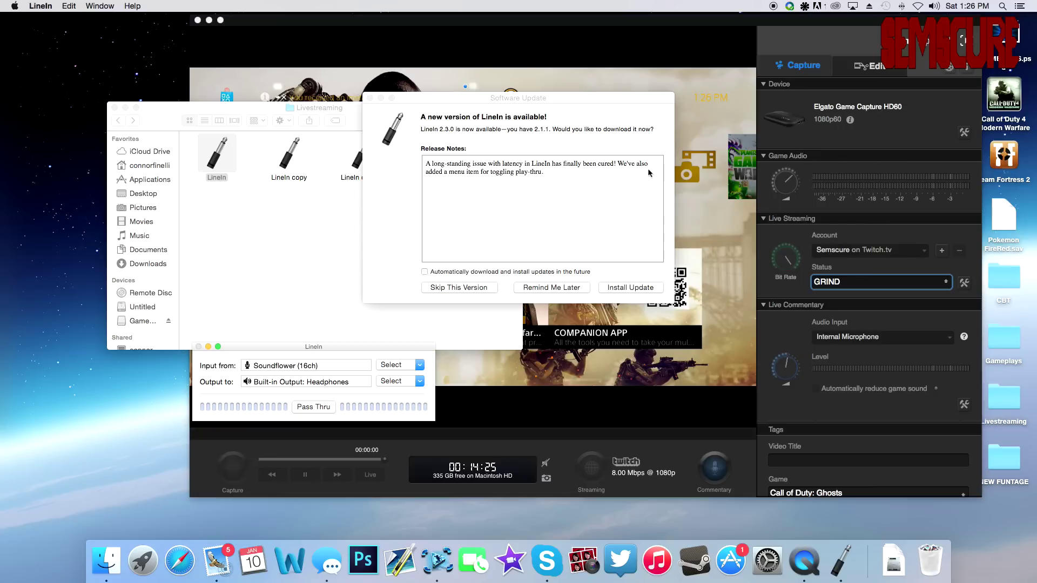
{"action": "left_click_drag", "start_coordinate": [491, 104], "coordinate": [498, 106]}
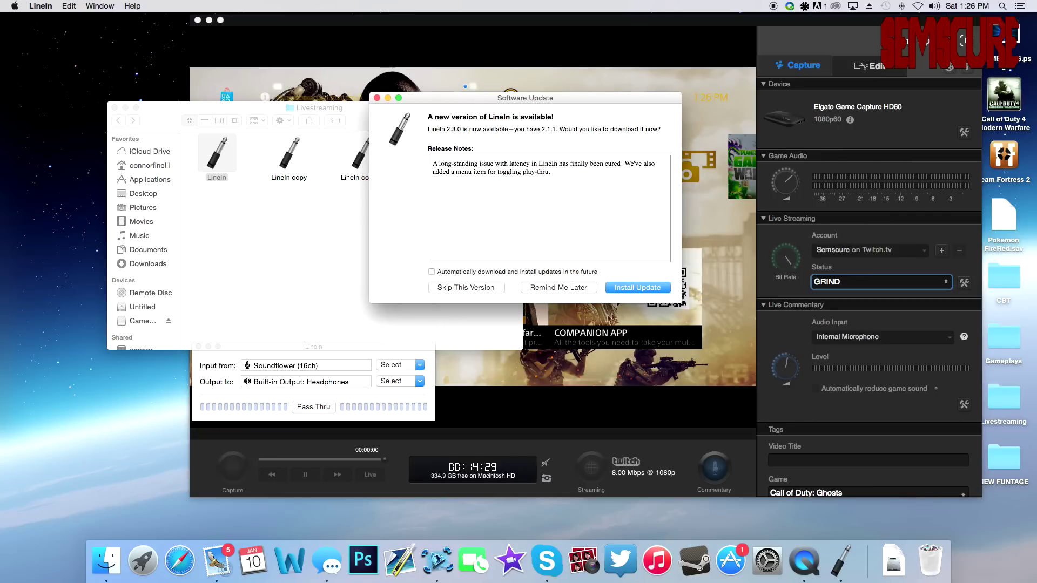
{"action": "left_click", "coordinate": [537, 288]}
- Move the first LineIn window (Soundflower 16ch to Headphones) to the upper right
{"action": "left_click", "coordinate": [378, 252]}
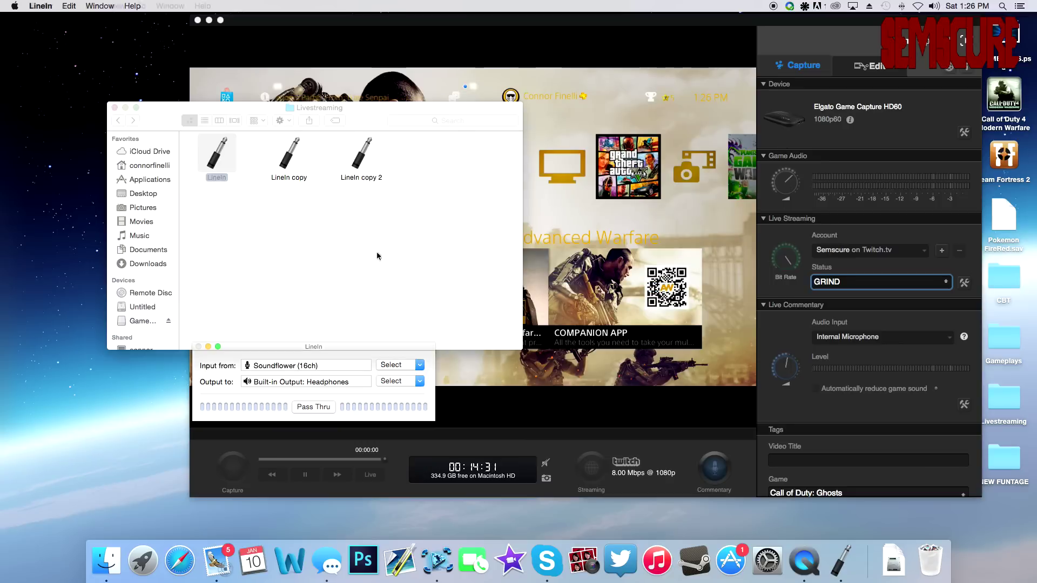
{"action": "left_click", "coordinate": [308, 391]}
{"action": "left_click_drag", "start_coordinate": [322, 349], "coordinate": [838, 144]}
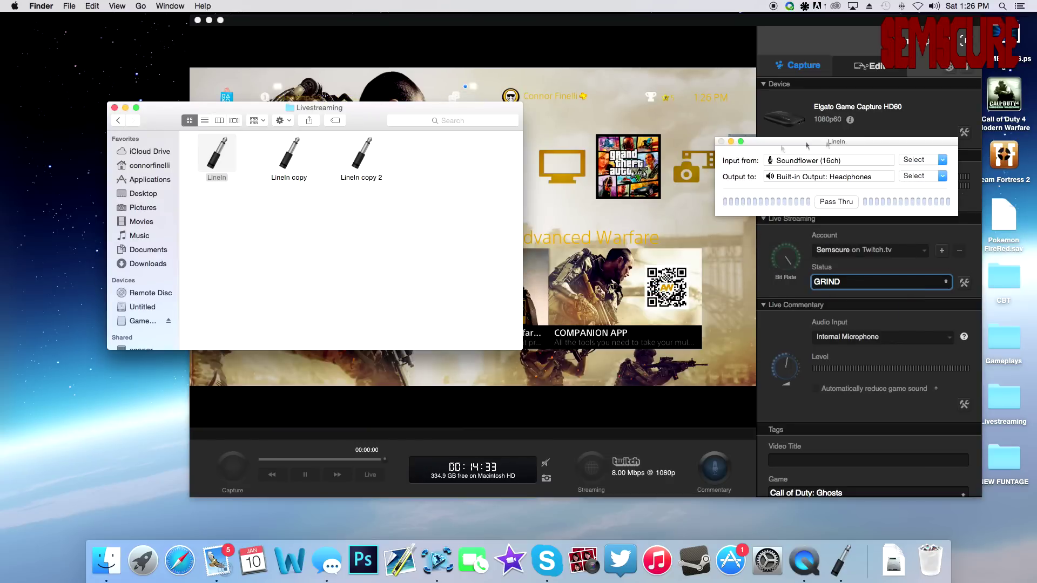
- Launch LineIn copy and LineIn copy 2, stacking each window below the previous one
{"action": "double_click", "coordinate": [289, 157]}
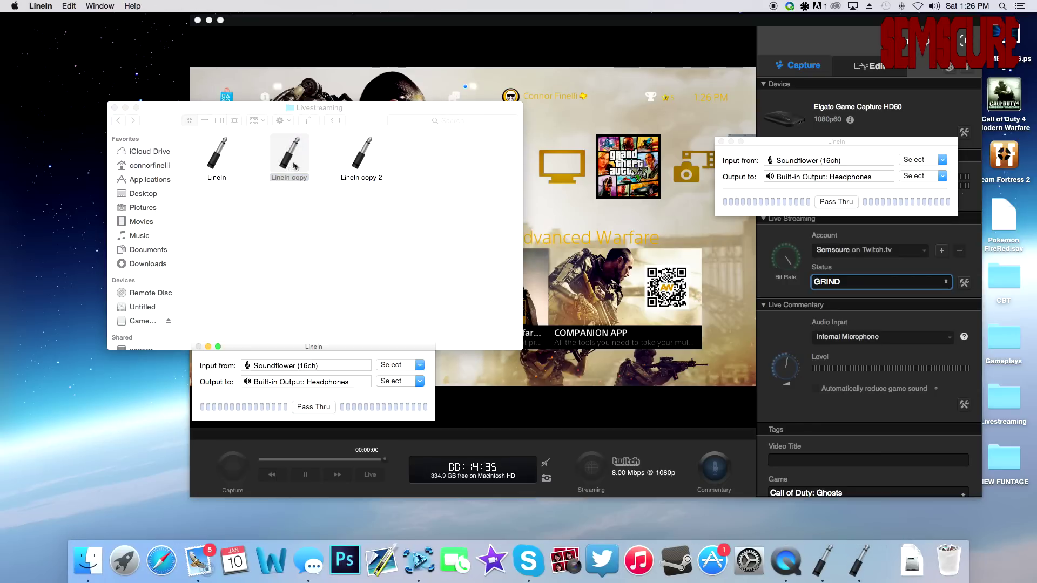
{"action": "left_click_drag", "start_coordinate": [318, 347], "coordinate": [838, 248]}
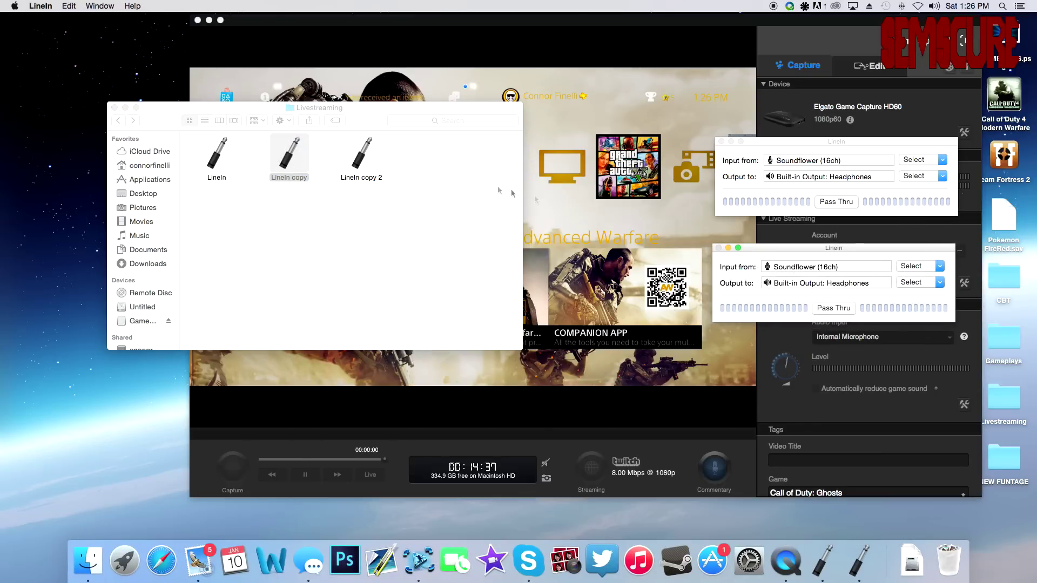
{"action": "double_click", "coordinate": [362, 154]}
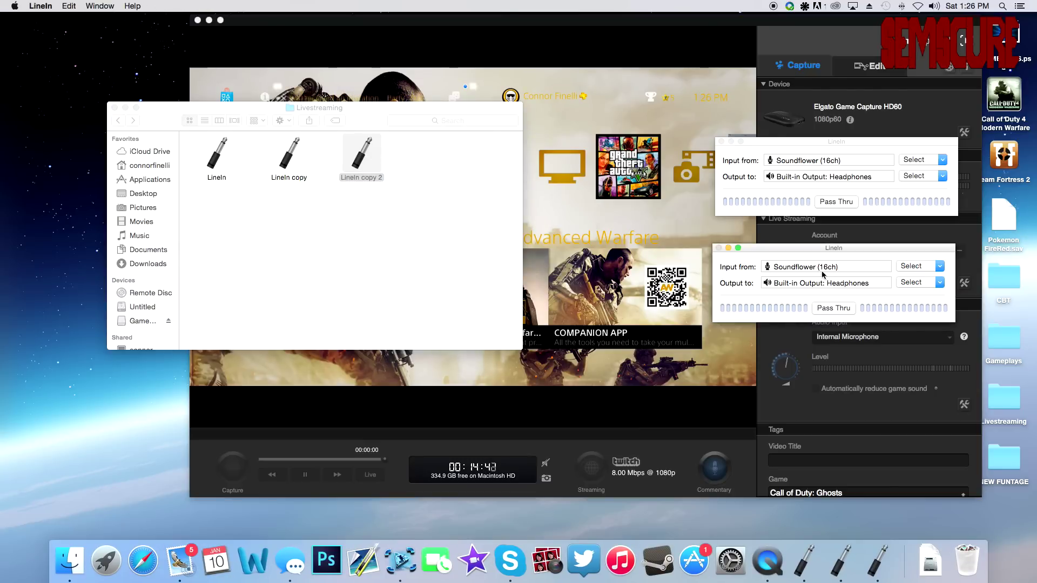
{"action": "left_click_drag", "start_coordinate": [820, 250], "coordinate": [884, 348]}
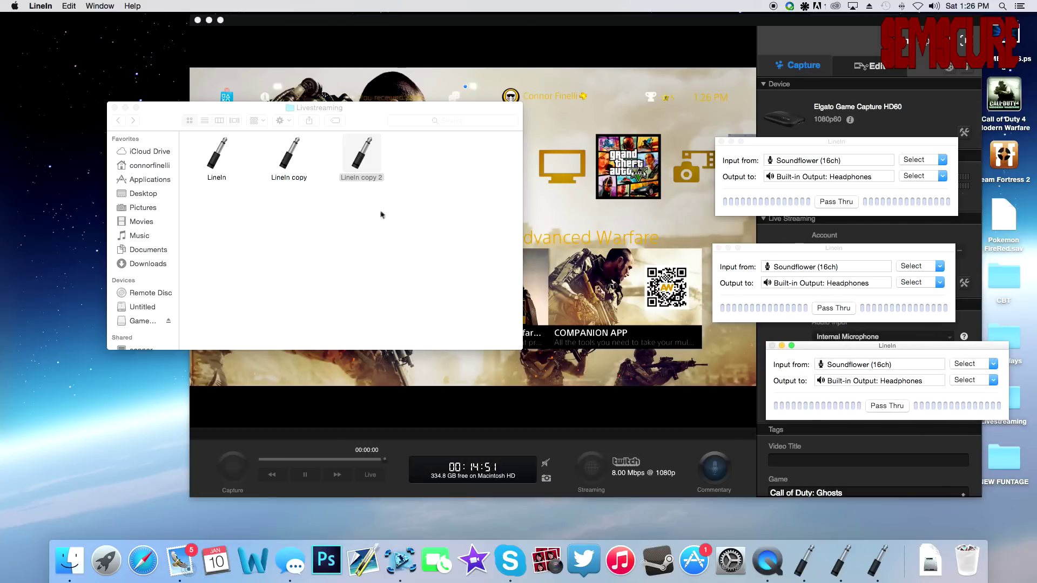
- Close the Livestreaming folder window
{"action": "left_click_drag", "start_coordinate": [316, 108], "coordinate": [217, 88]}
{"action": "left_click", "coordinate": [163, 210]}
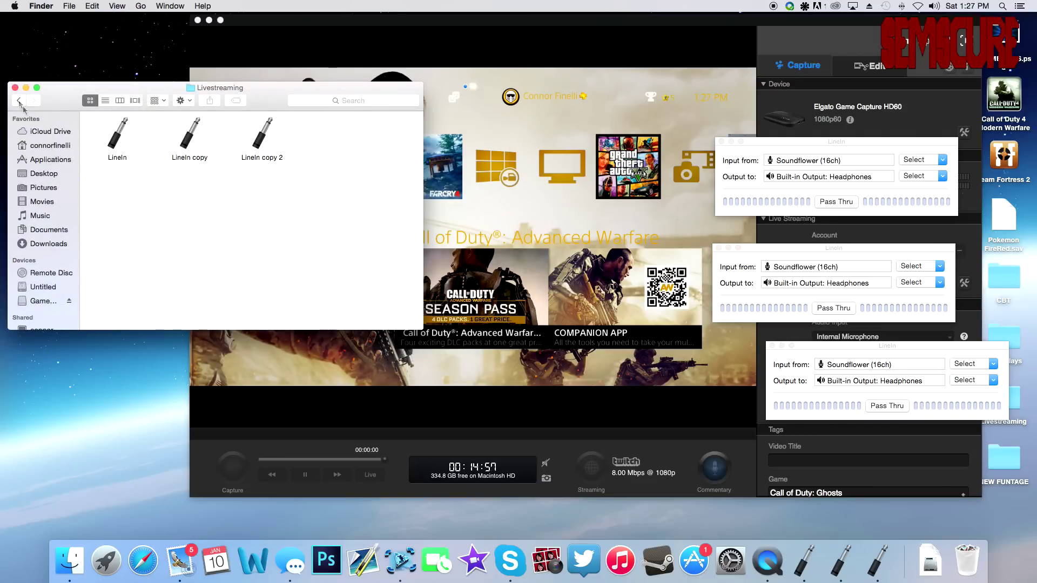
{"action": "left_click", "coordinate": [14, 87]}
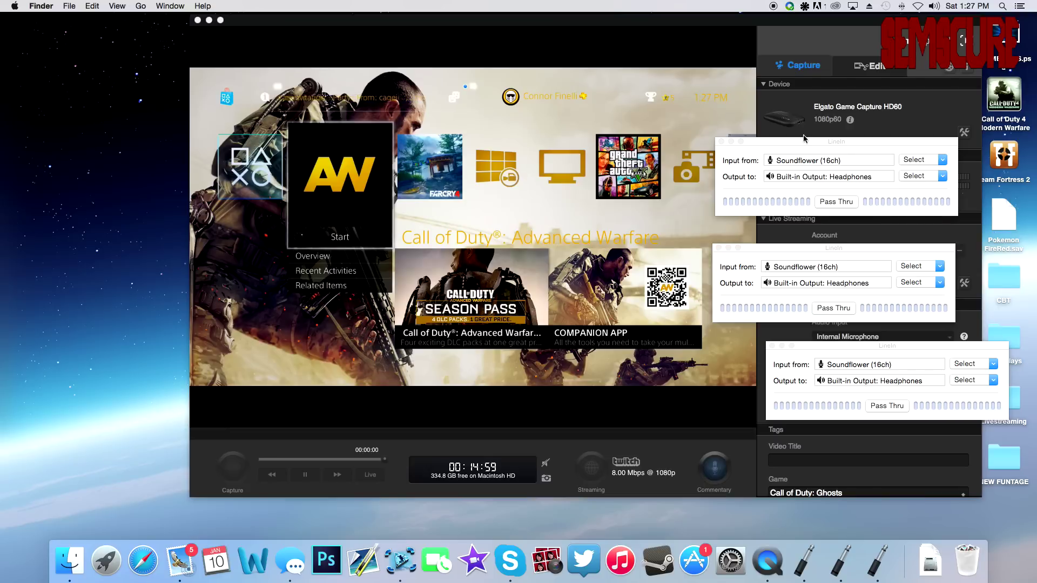
- Line the three LineIn windows up side by side across the top of the screen
{"action": "left_click_drag", "start_coordinate": [823, 150], "coordinate": [335, 141]}
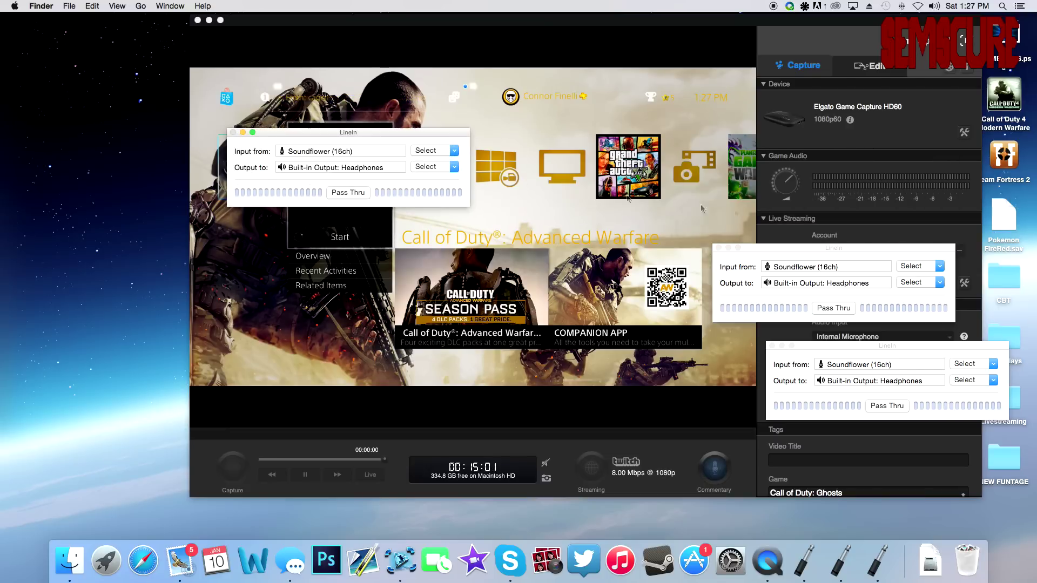
{"action": "left_click_drag", "start_coordinate": [783, 247], "coordinate": [556, 128]}
{"action": "left_click_drag", "start_coordinate": [889, 346], "coordinate": [866, 125]}
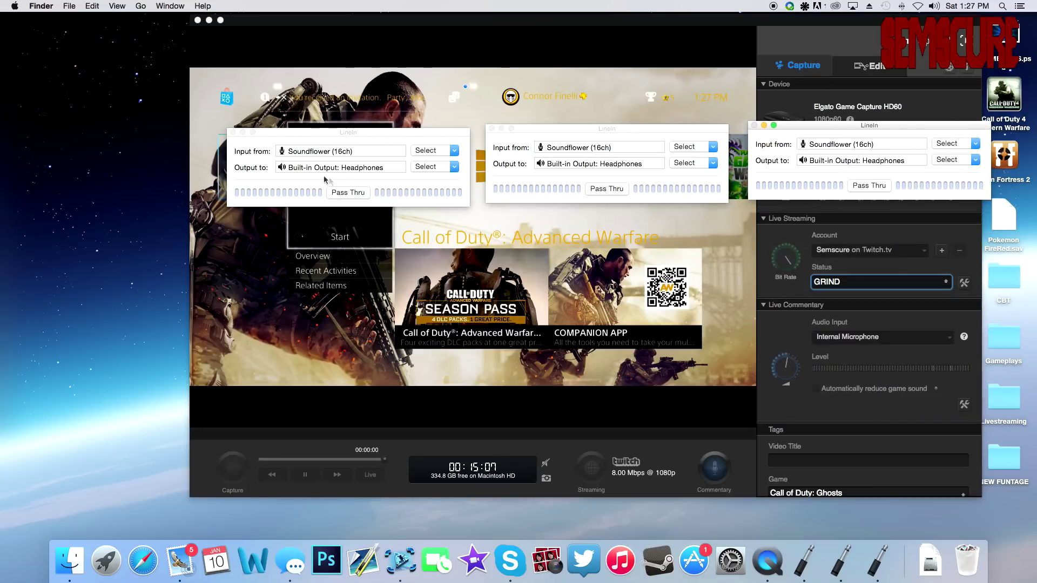
- Check the first LineIn window's Input Select list without changing it, then switch to Skype
{"action": "left_click", "coordinate": [427, 150]}
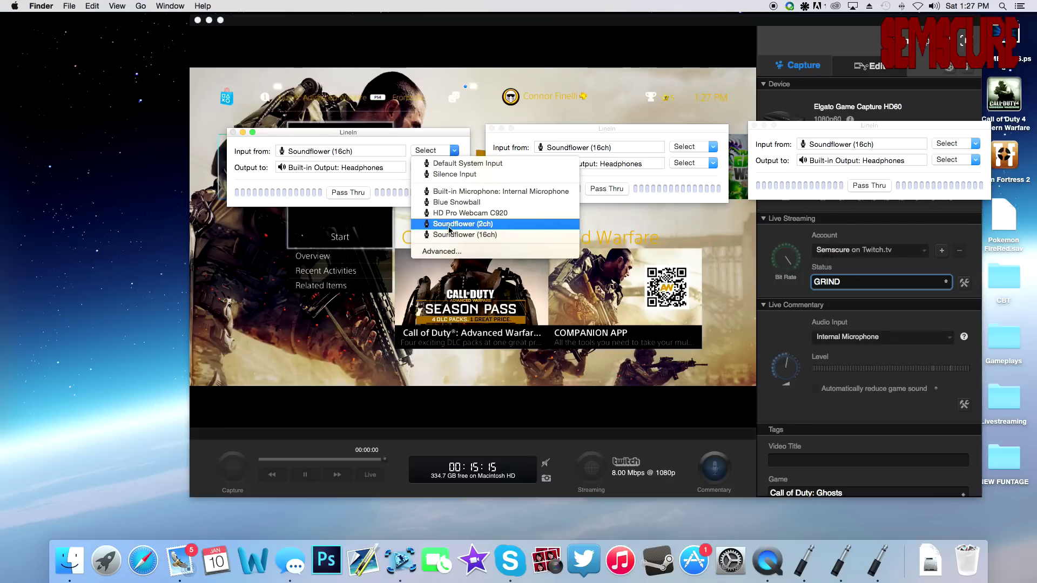
{"action": "left_click", "coordinate": [335, 131]}
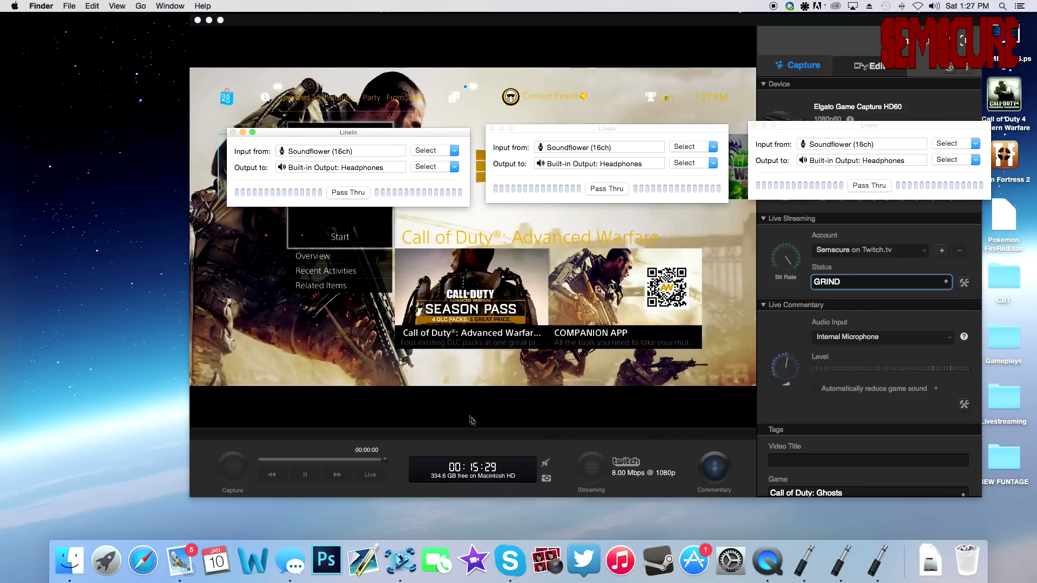
{"action": "left_click", "coordinate": [513, 573]}
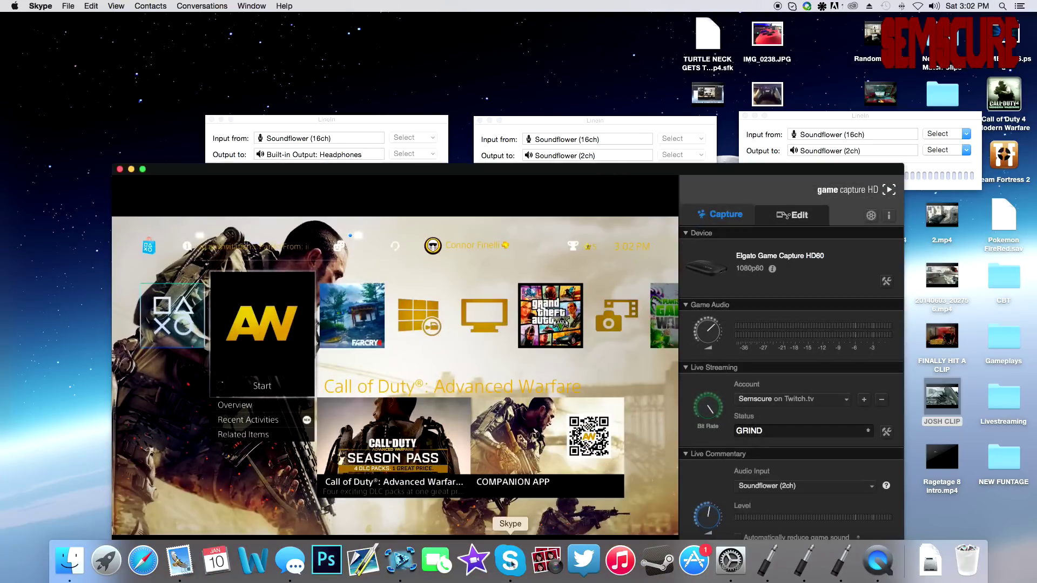
{"action": "left_click", "coordinate": [499, 565]}
{"action": "left_click_drag", "start_coordinate": [507, 312], "coordinate": [431, 117]}
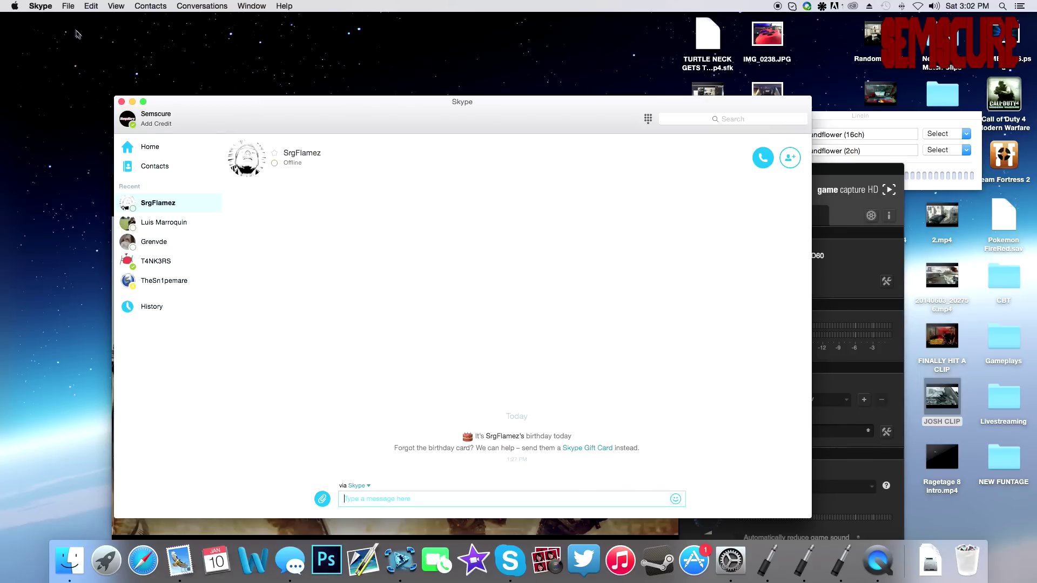
{"action": "left_click", "coordinate": [48, 7]}
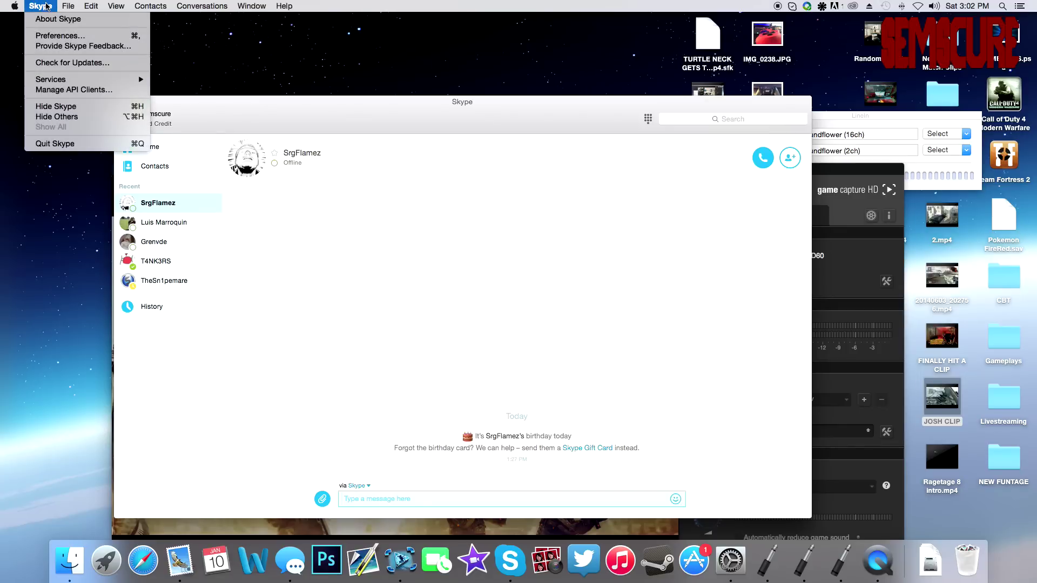
{"action": "left_click", "coordinate": [51, 35]}
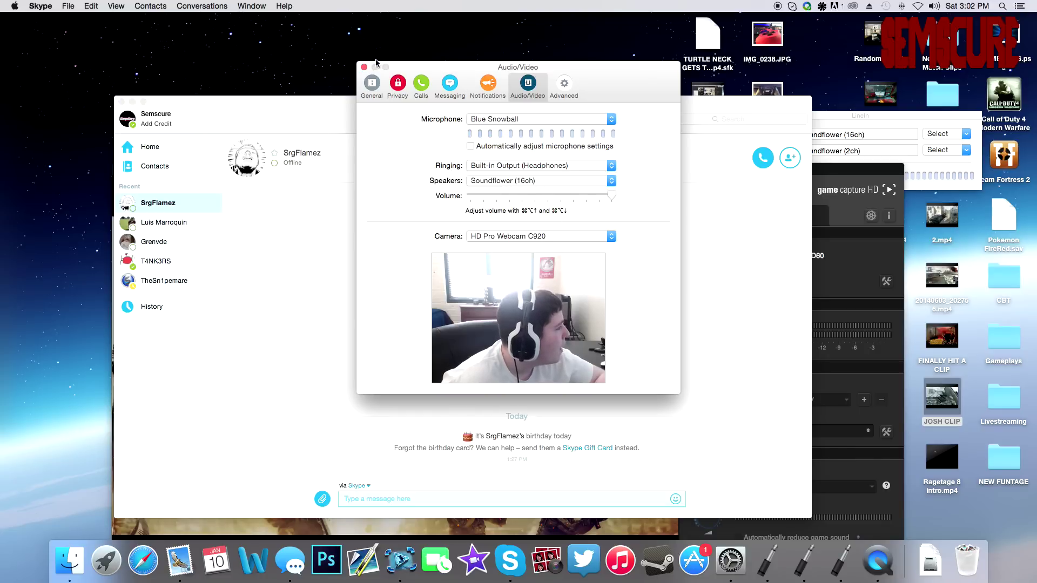
{"action": "left_click", "coordinate": [363, 67]}
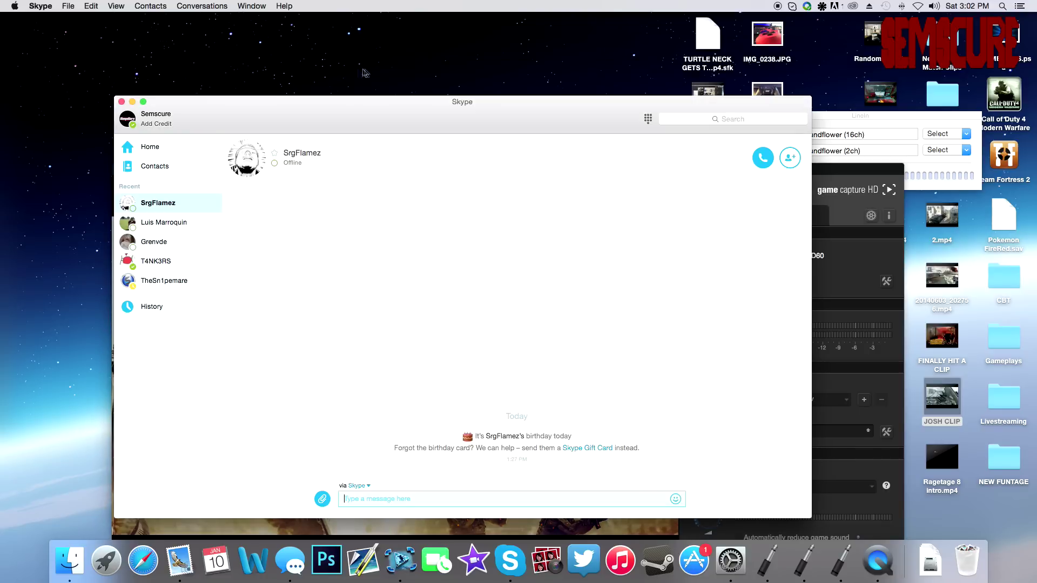
{"action": "left_click", "coordinate": [121, 102]}
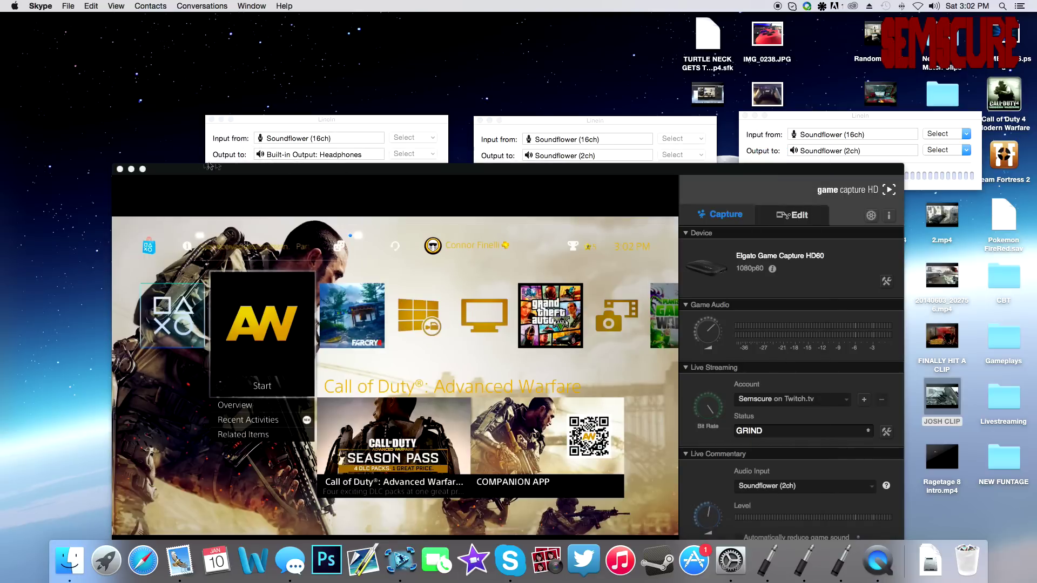
{"action": "left_click_drag", "start_coordinate": [224, 169], "coordinate": [220, 277]}
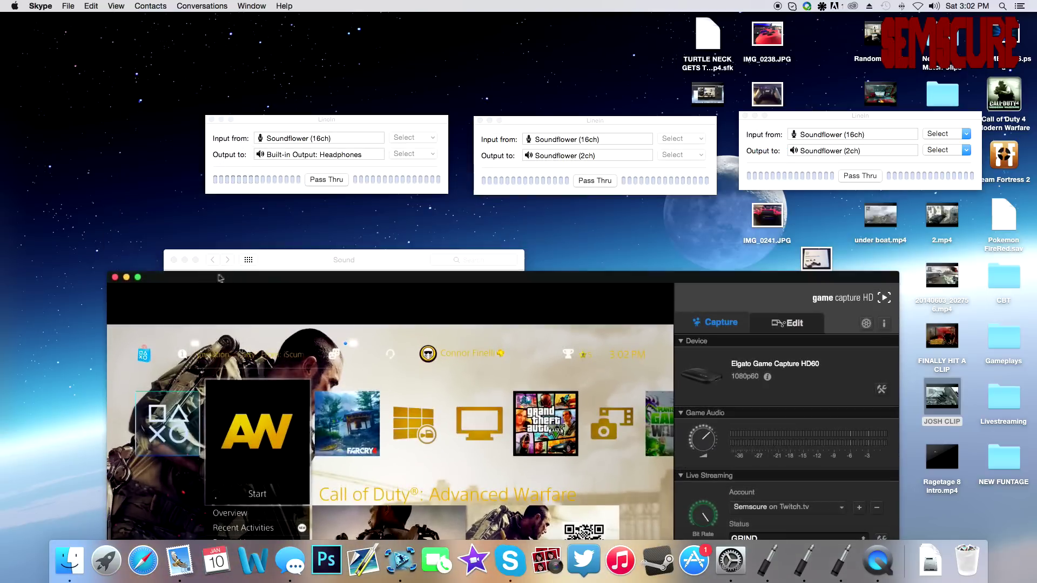
{"action": "left_click", "coordinate": [312, 124]}
{"action": "left_click", "coordinate": [543, 120]}
{"action": "left_click", "coordinate": [367, 123]}
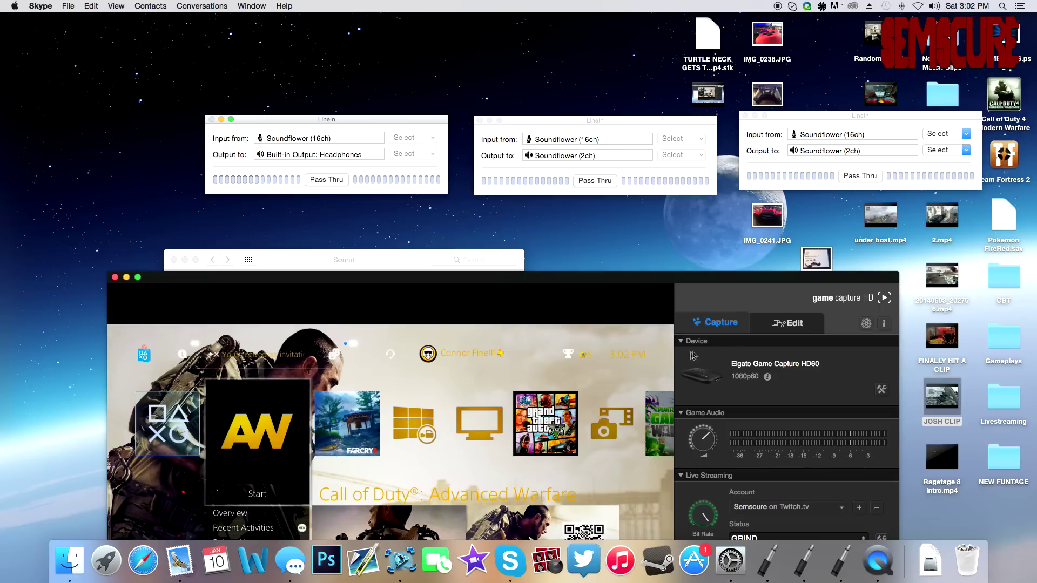
{"action": "left_click", "coordinate": [873, 117]}
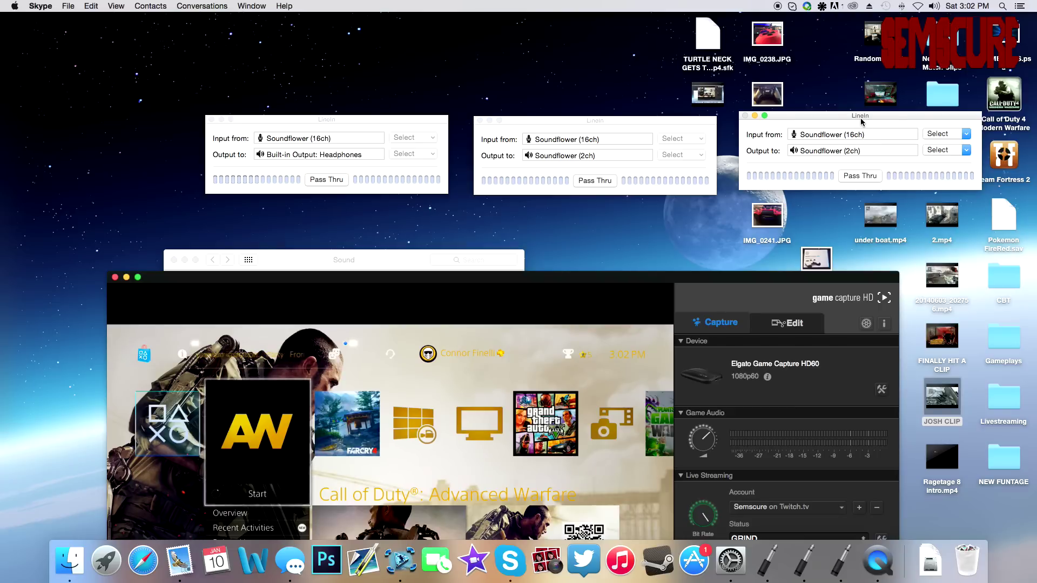
{"action": "mouse_move", "coordinate": [869, 106]}
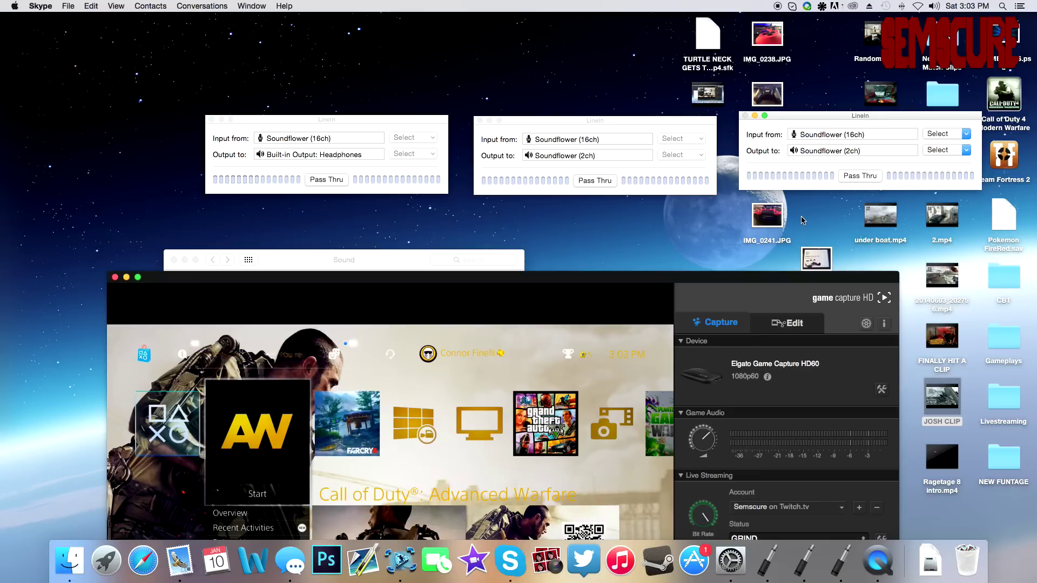
{"action": "left_click", "coordinate": [668, 280]}
{"action": "left_click_drag", "start_coordinate": [668, 280], "coordinate": [658, 136]}
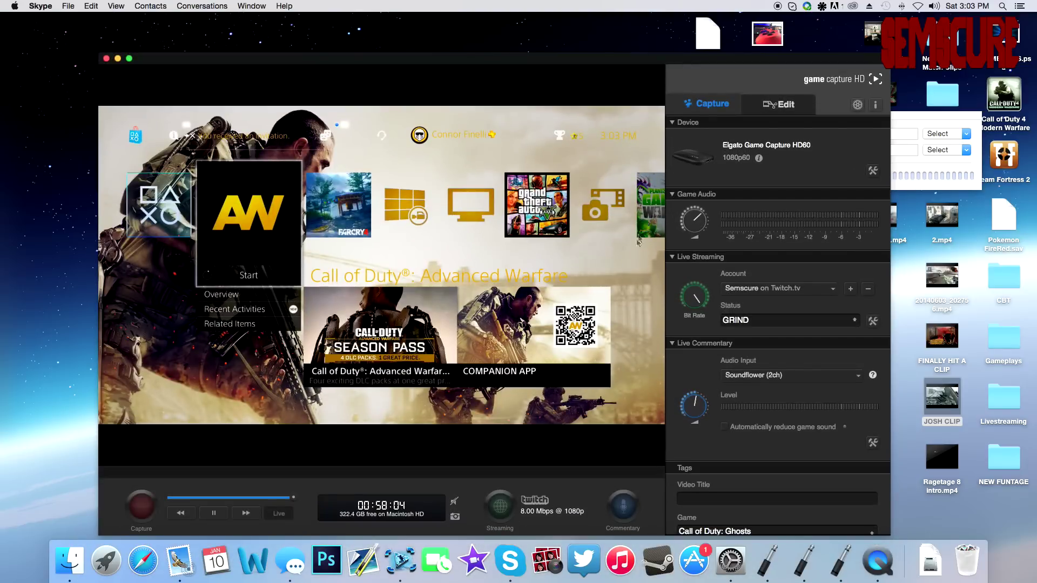
- Reposition the Game Capture HD window by its title bar, ending slightly further right
{"action": "left_click", "coordinate": [754, 61]}
{"action": "left_click_drag", "start_coordinate": [753, 60], "coordinate": [772, 42]}
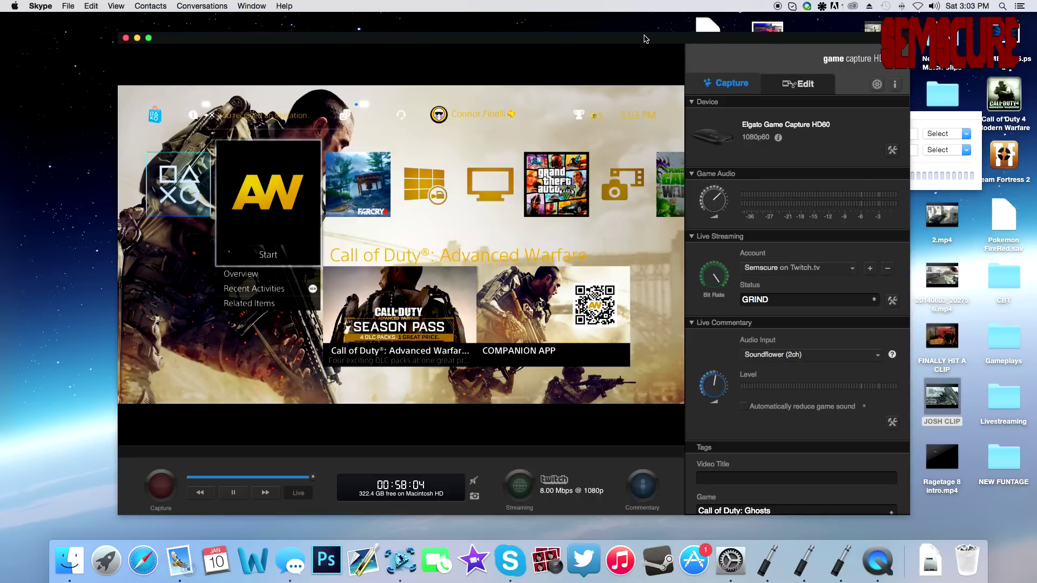
{"action": "left_click_drag", "start_coordinate": [645, 38], "coordinate": [649, 13]}
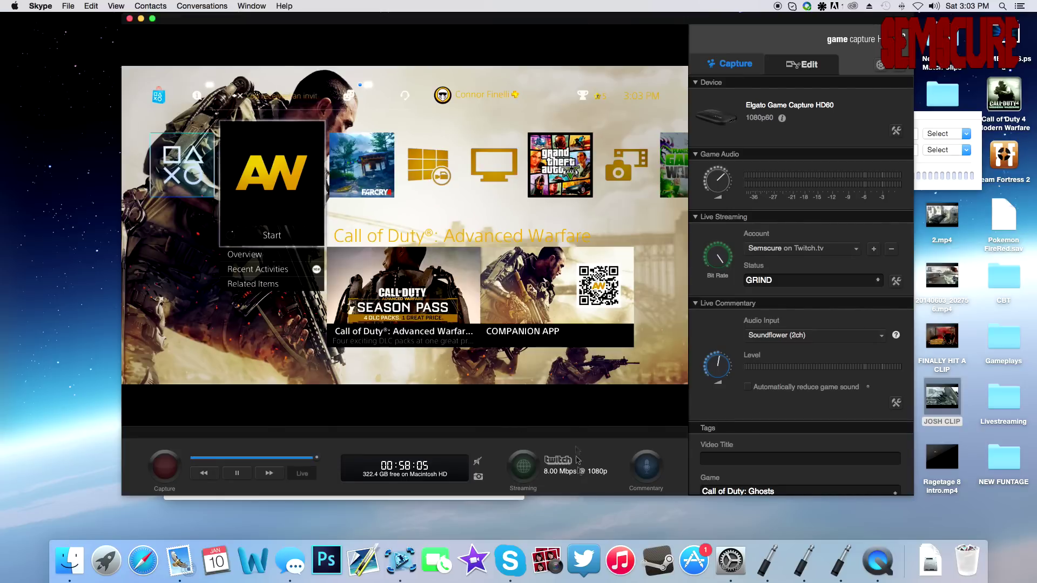
{"action": "left_click_drag", "start_coordinate": [443, 26], "coordinate": [442, 47]}
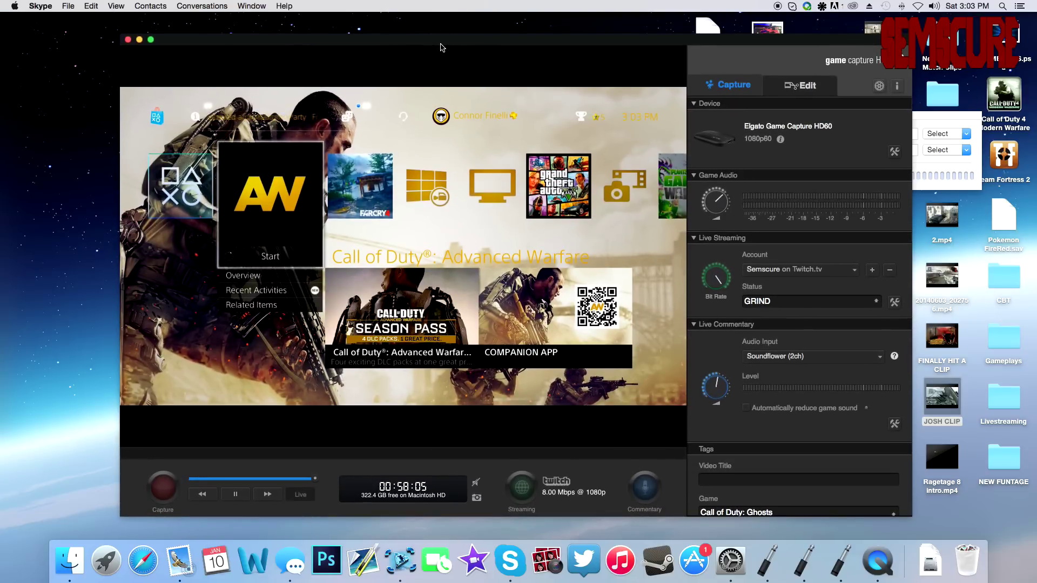
{"action": "left_click_drag", "start_coordinate": [698, 51], "coordinate": [722, 45]}
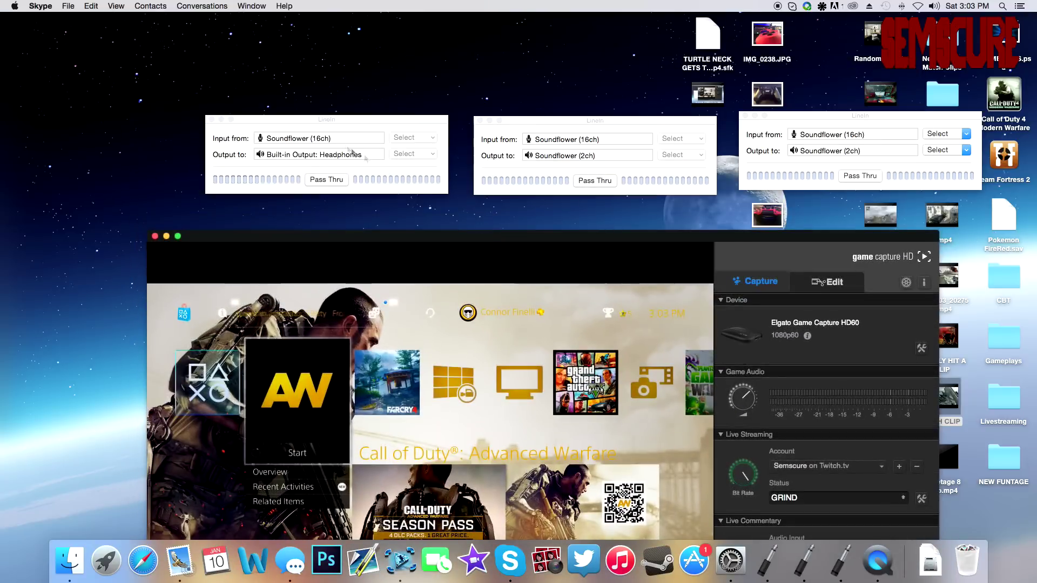
- Minimize the right LineIn window and shift the left and middle windows up and right
{"action": "left_click", "coordinate": [352, 123]}
{"action": "left_click", "coordinate": [546, 125]}
{"action": "left_click", "coordinate": [865, 122]}
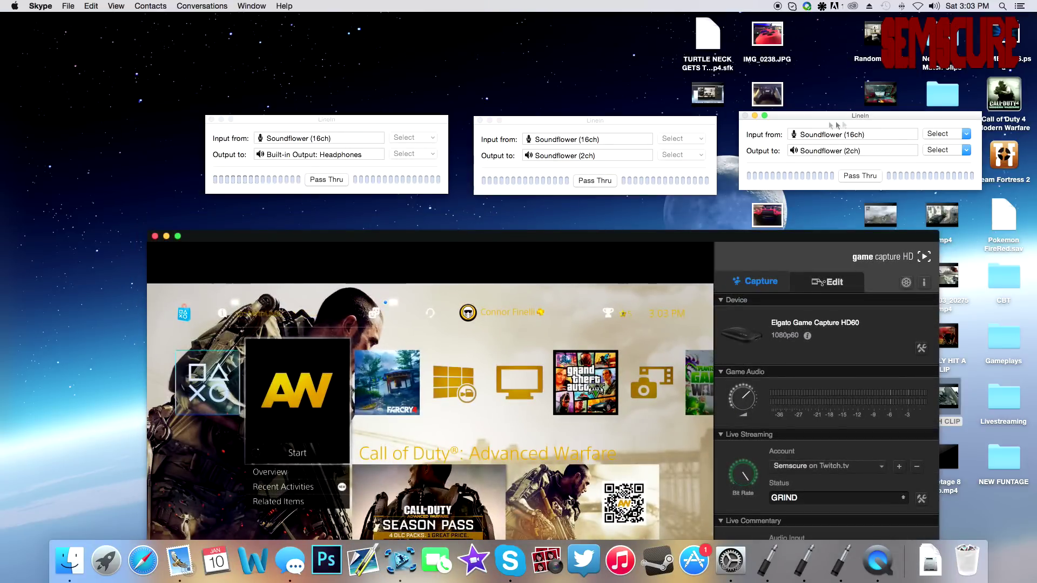
{"action": "left_click", "coordinate": [755, 116]}
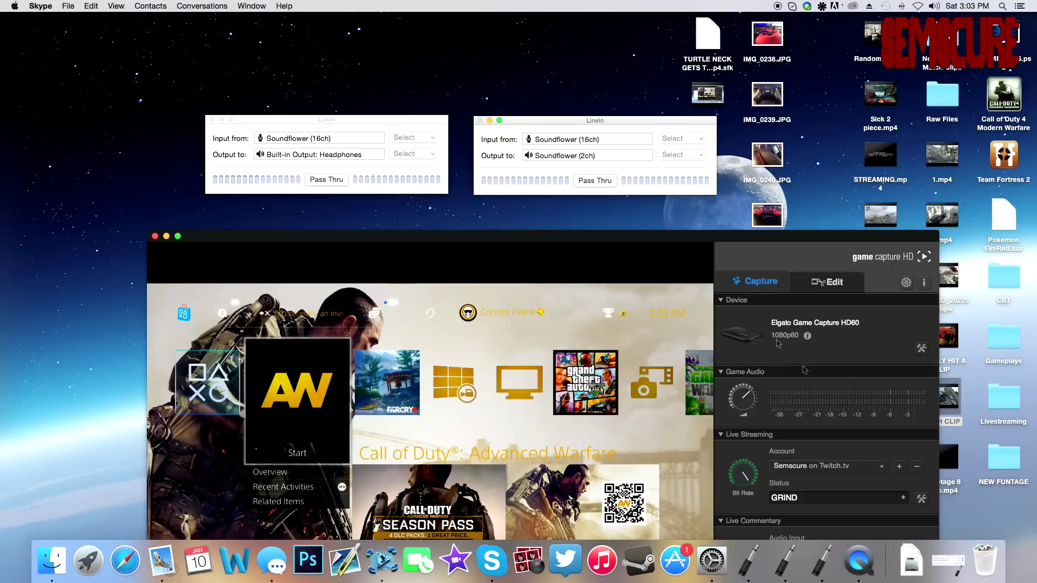
{"action": "left_click", "coordinate": [948, 562]}
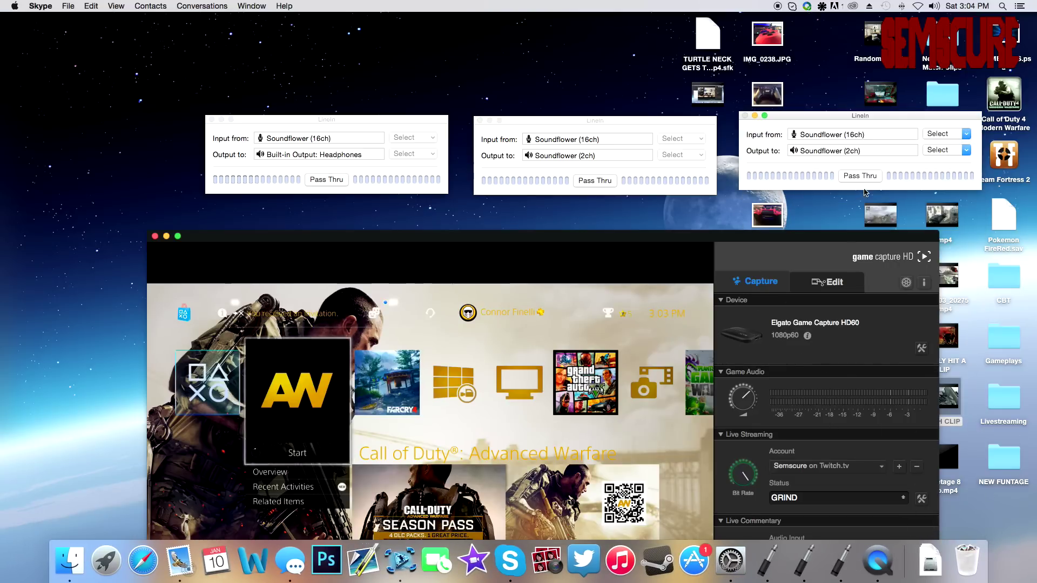
{"action": "left_click", "coordinate": [756, 117]}
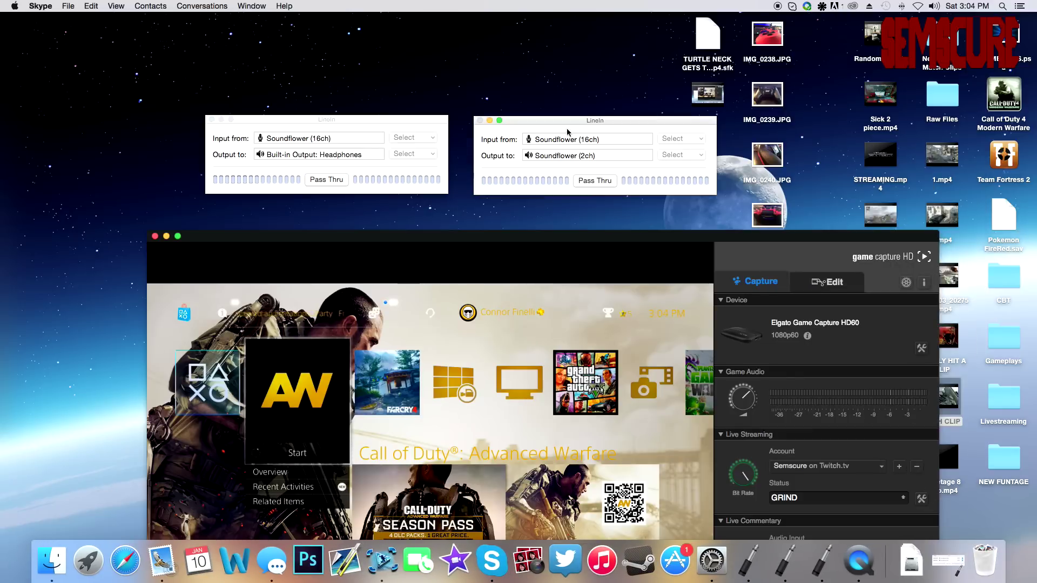
{"action": "left_click_drag", "start_coordinate": [615, 123], "coordinate": [657, 113]}
{"action": "left_click_drag", "start_coordinate": [394, 123], "coordinate": [433, 112]}
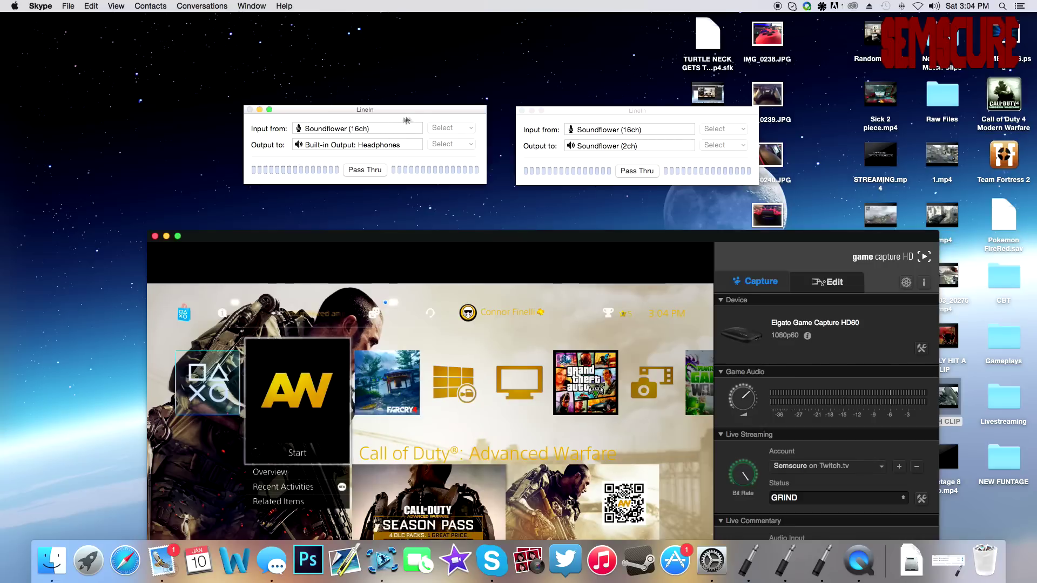
- Toggle Pass Thru off and back on in both LineIn windows, then raise the Game Capture HD window
{"action": "left_click", "coordinate": [365, 171]}
{"action": "left_click", "coordinate": [637, 170]}
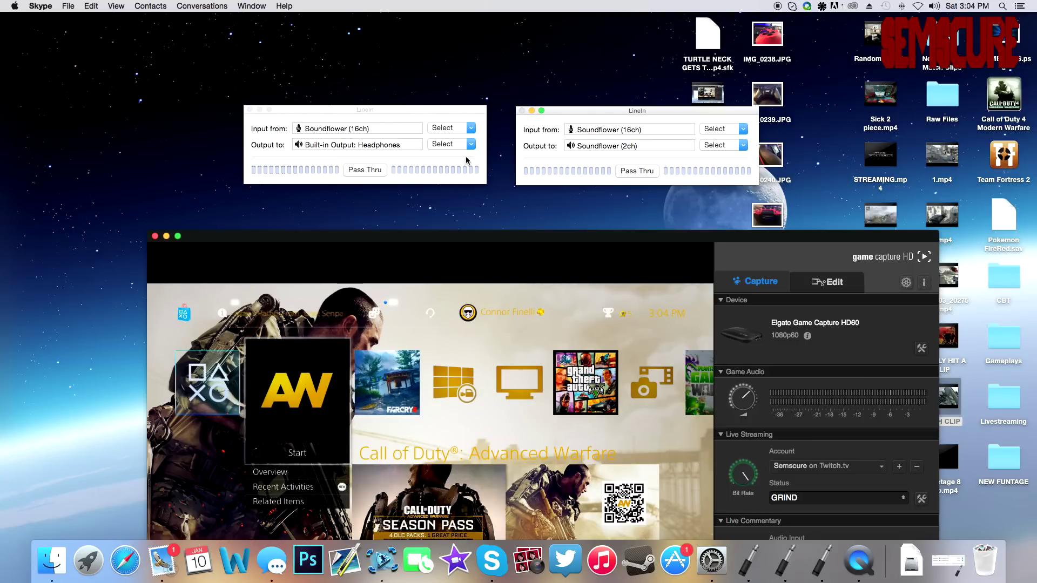
{"action": "left_click", "coordinate": [371, 171]}
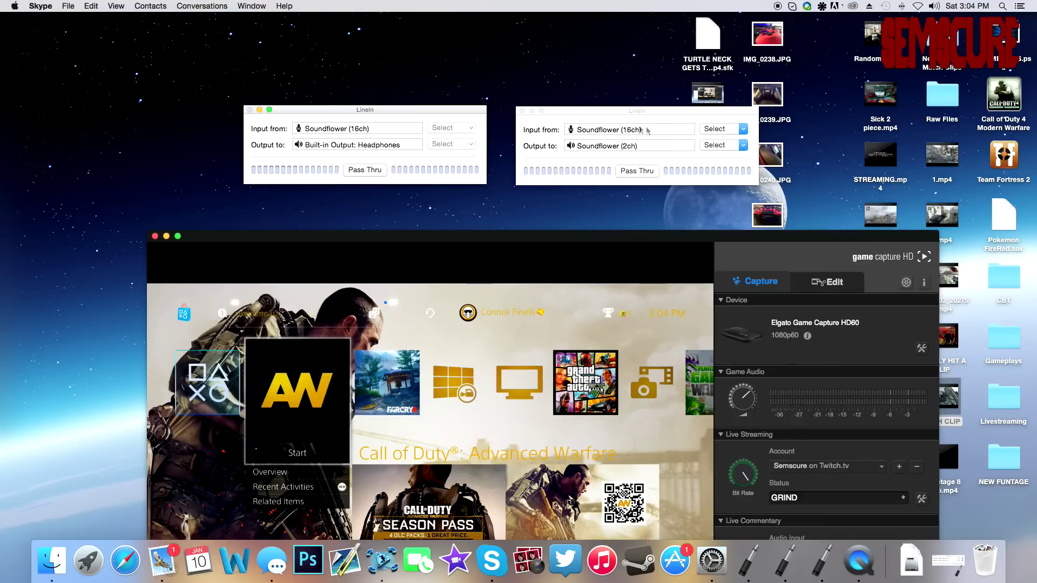
{"action": "left_click", "coordinate": [636, 171]}
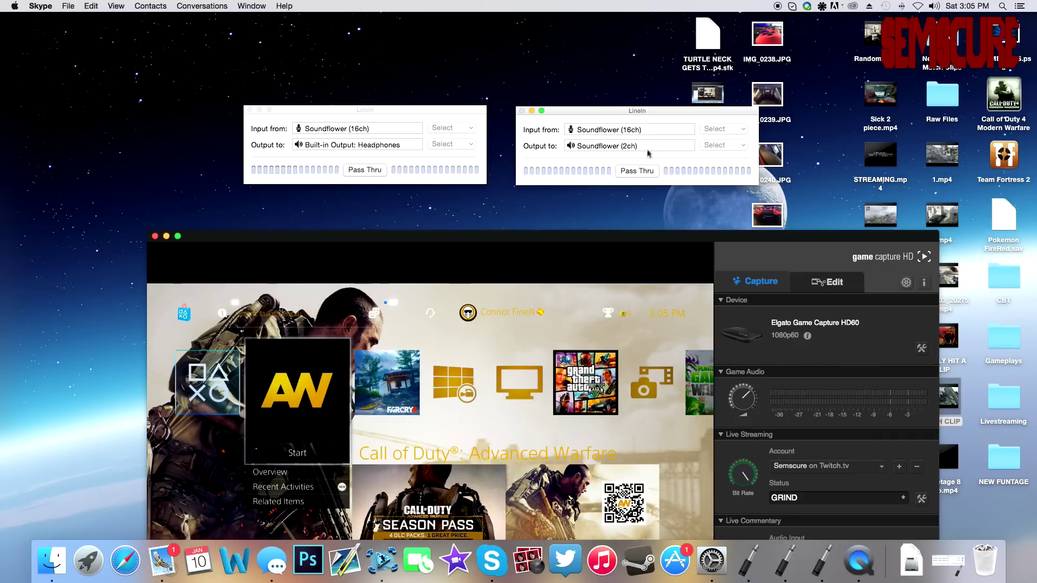
{"action": "double_click", "coordinate": [636, 237]}
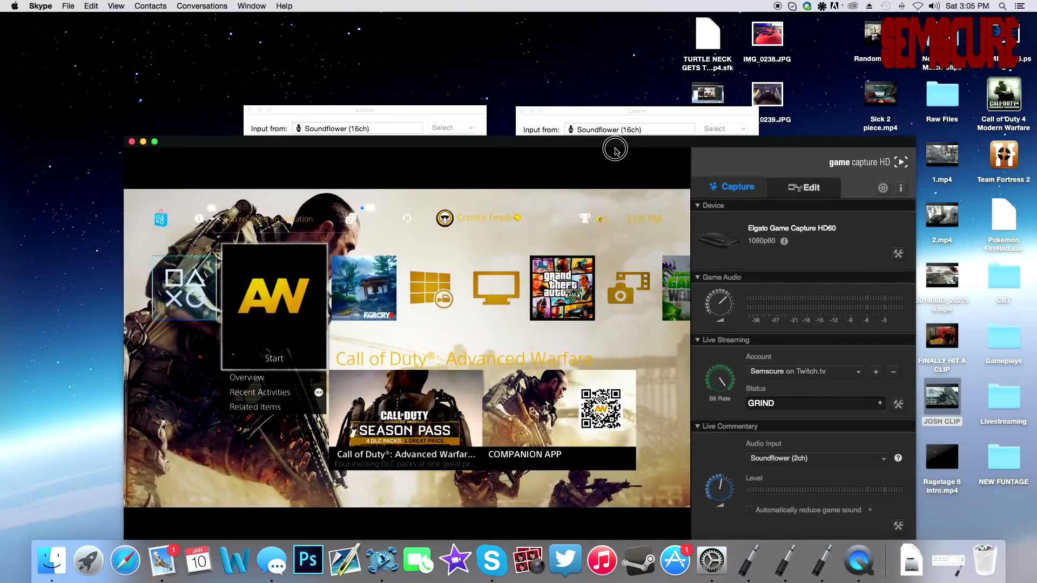
- Move the Game Capture HD window lower and restore the minimized third LineIn window
{"action": "left_click_drag", "start_coordinate": [601, 140], "coordinate": [600, 125]}
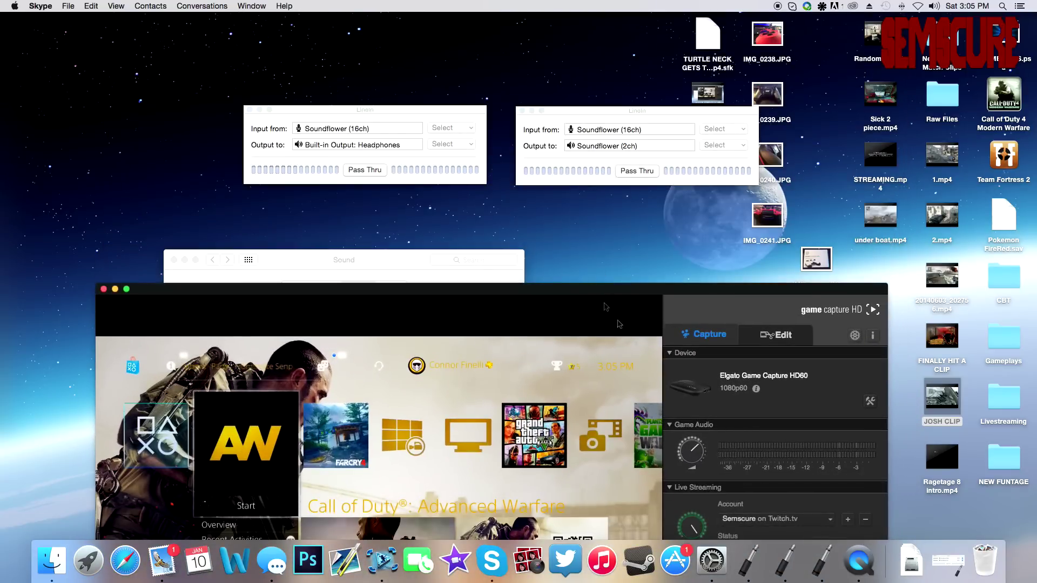
{"action": "left_click", "coordinate": [819, 576]}
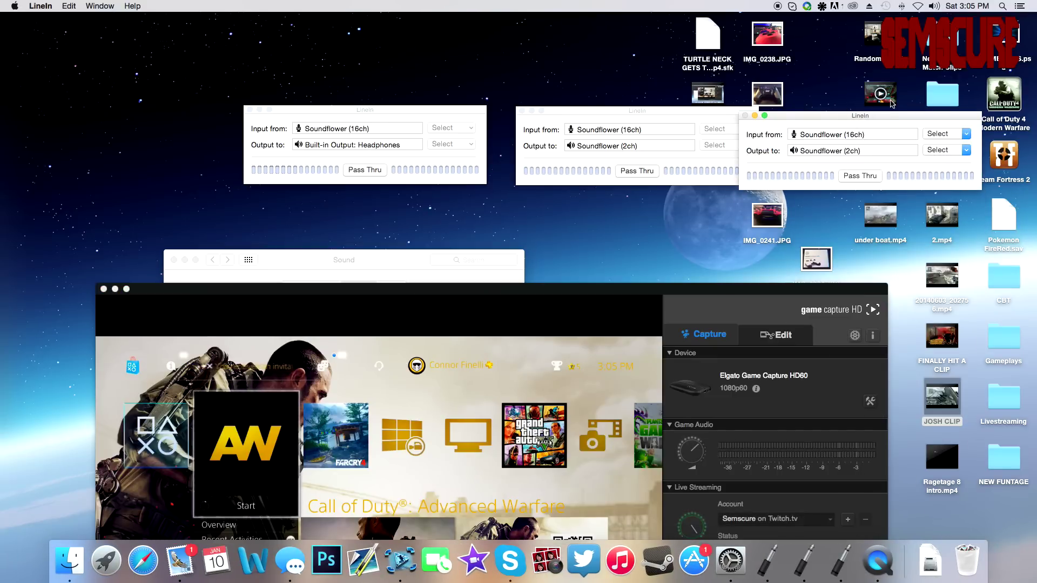
- Set the third LineIn window's input to Blue Snowball, start Pass Thru, then select the JOSH CLIP video
{"action": "left_click_drag", "start_coordinate": [868, 114], "coordinate": [897, 110]}
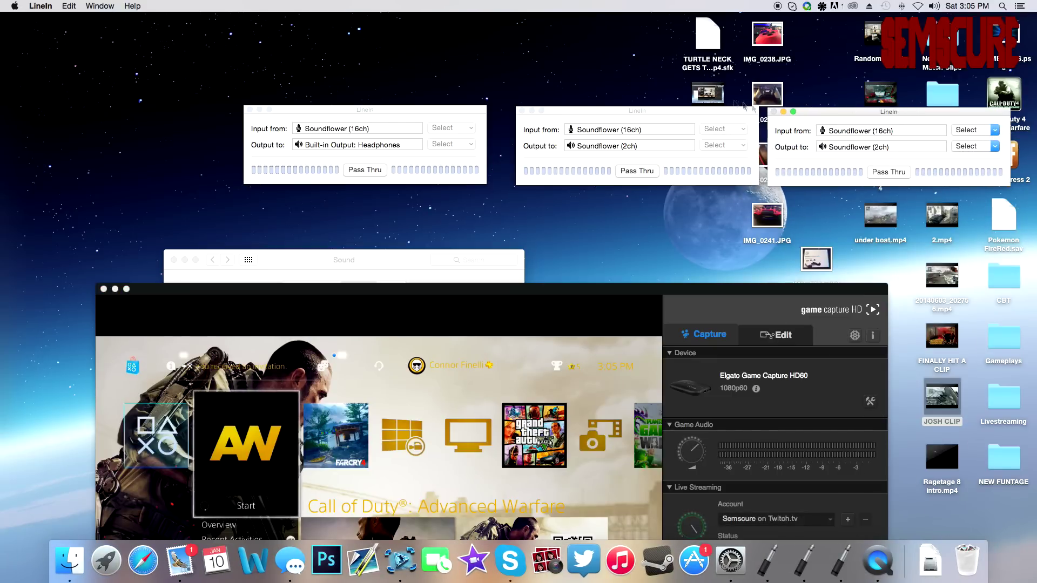
{"action": "left_click", "coordinate": [979, 131]}
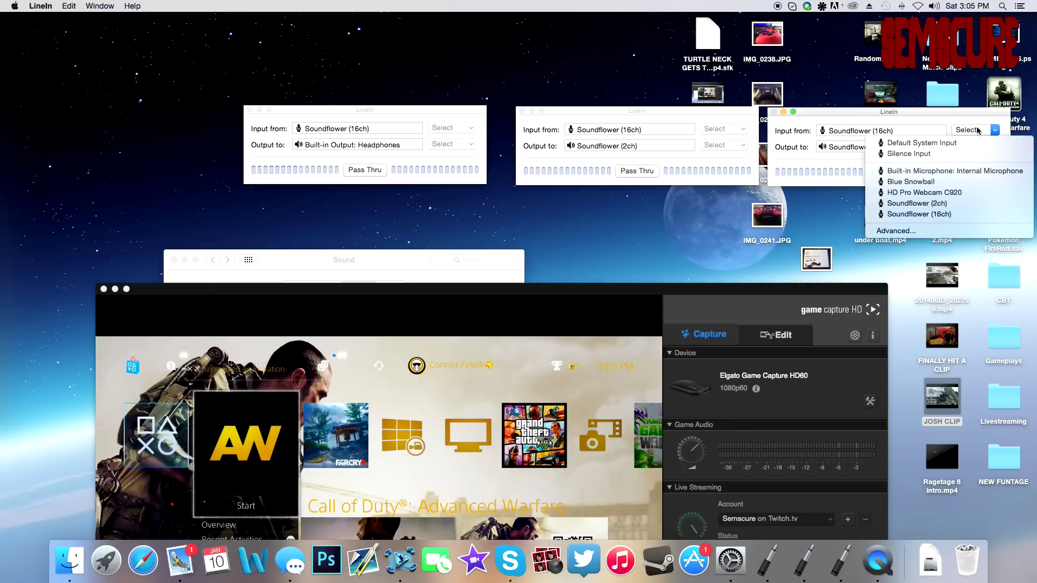
{"action": "left_click", "coordinate": [940, 186]}
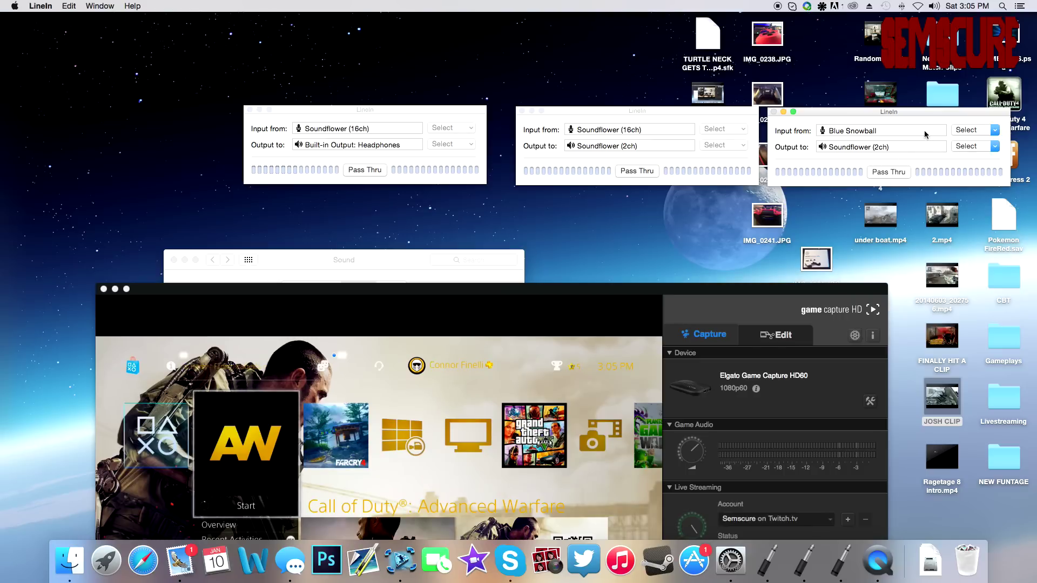
{"action": "left_click", "coordinate": [895, 174]}
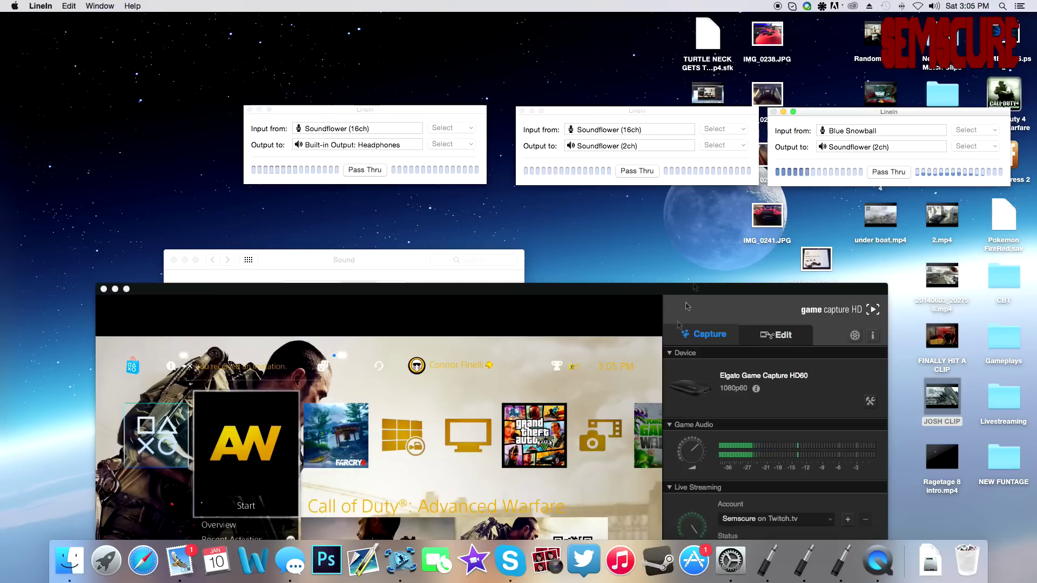
{"action": "left_click", "coordinate": [950, 408]}
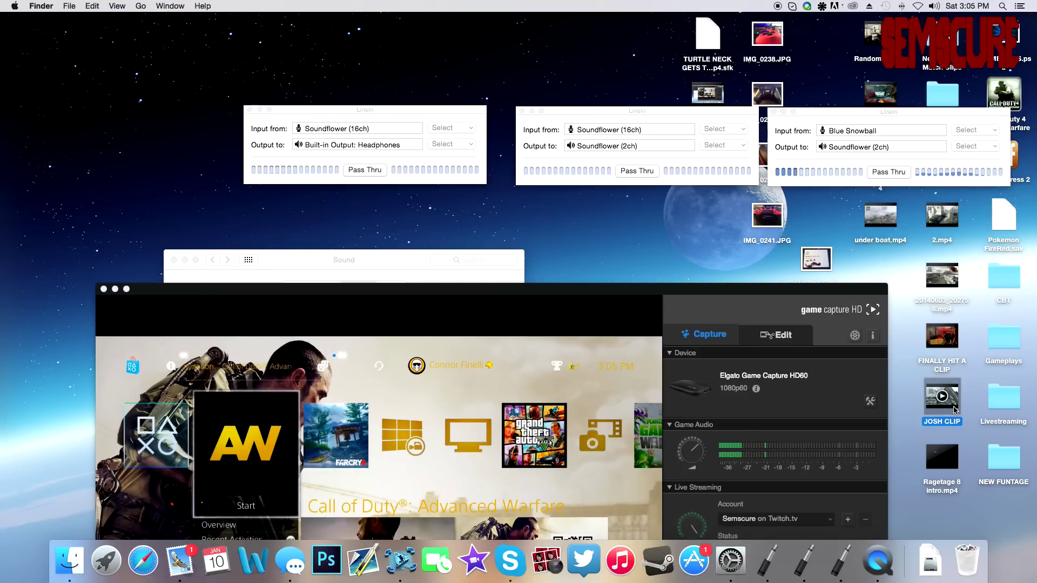
{"action": "double_click", "coordinate": [950, 408]}
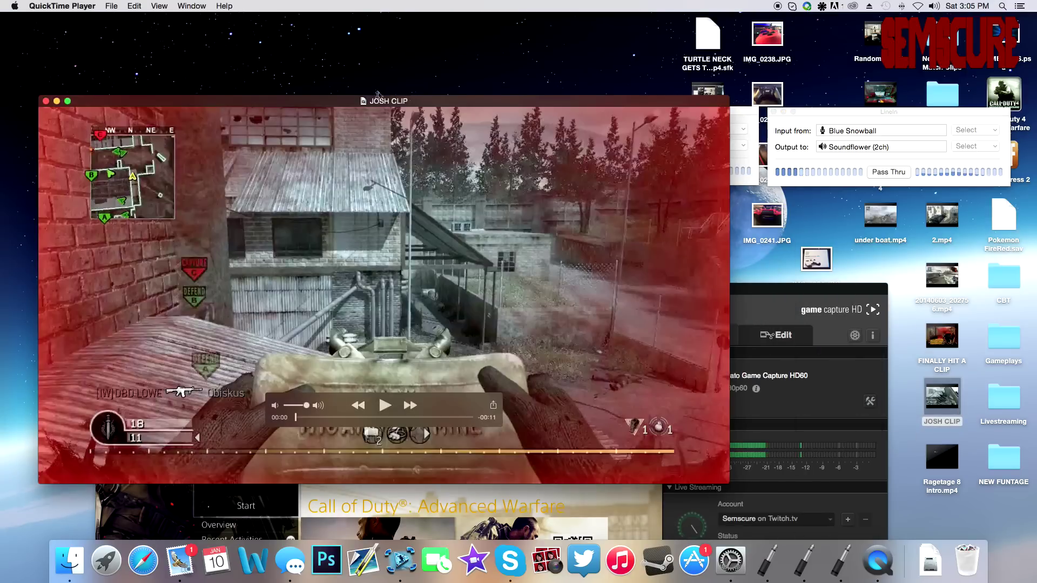
{"action": "left_click_drag", "start_coordinate": [386, 104], "coordinate": [586, 219]}
{"action": "left_click", "coordinate": [586, 519]}
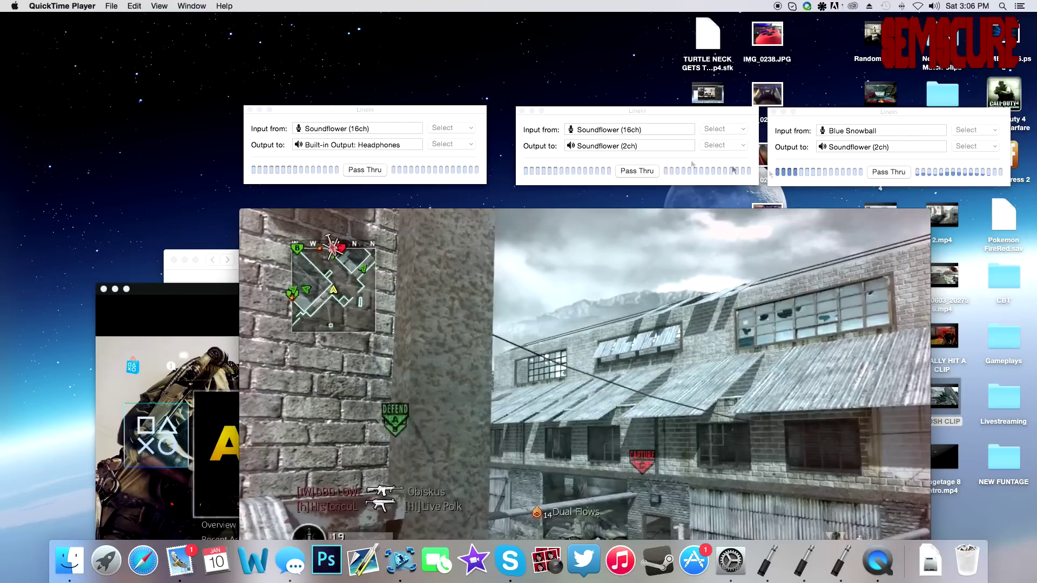
{"action": "left_click_drag", "start_coordinate": [741, 220], "coordinate": [749, 538]}
{"action": "double_click", "coordinate": [749, 539]}
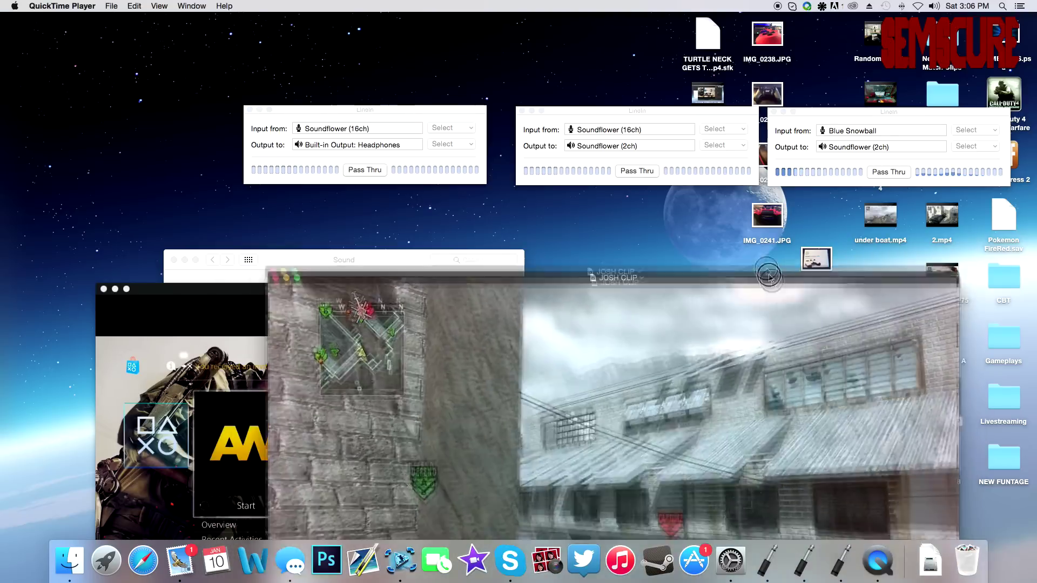
{"action": "left_click", "coordinate": [231, 186]}
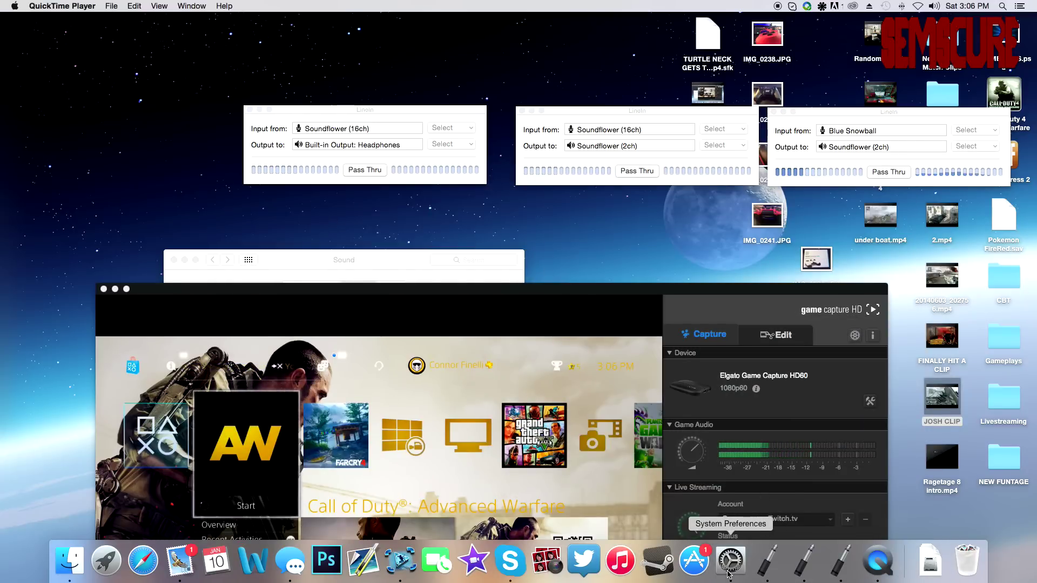
- Check that Sound output is Soundflower (16ch) in System Preferences, then hide System Preferences
{"action": "left_click", "coordinate": [729, 572]}
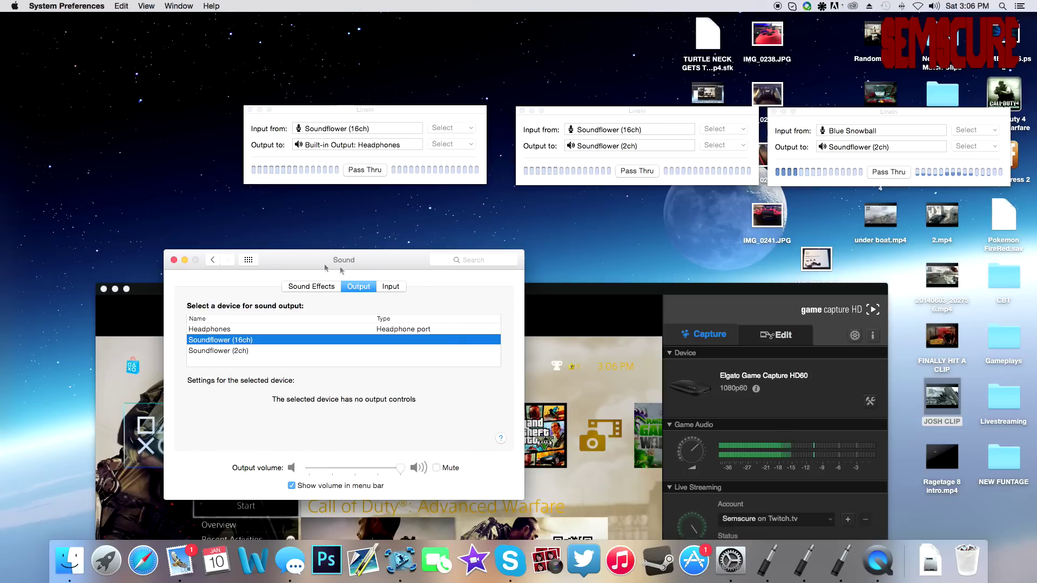
{"action": "left_click", "coordinate": [217, 261]}
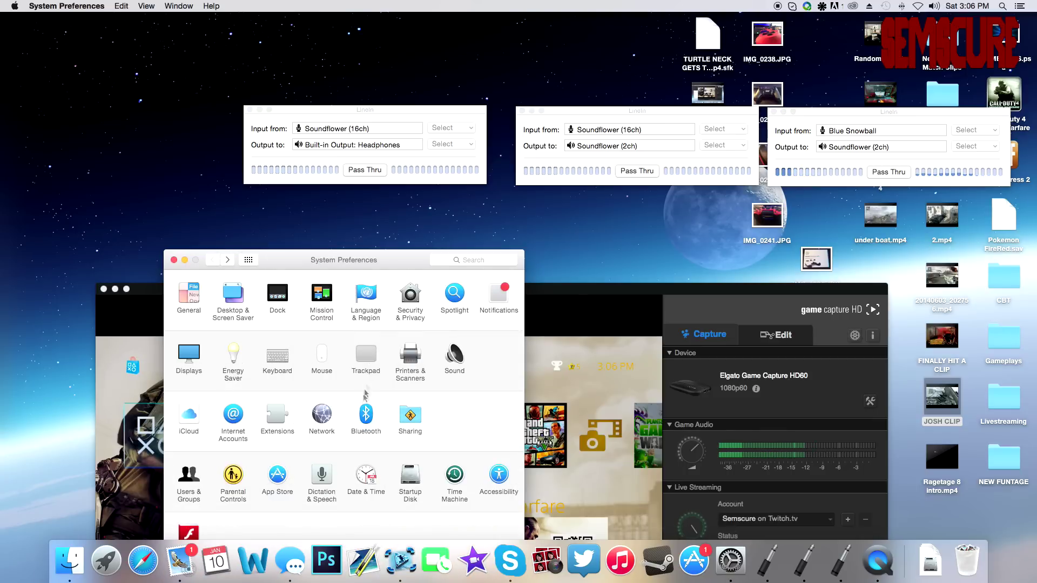
{"action": "left_click", "coordinate": [453, 363]}
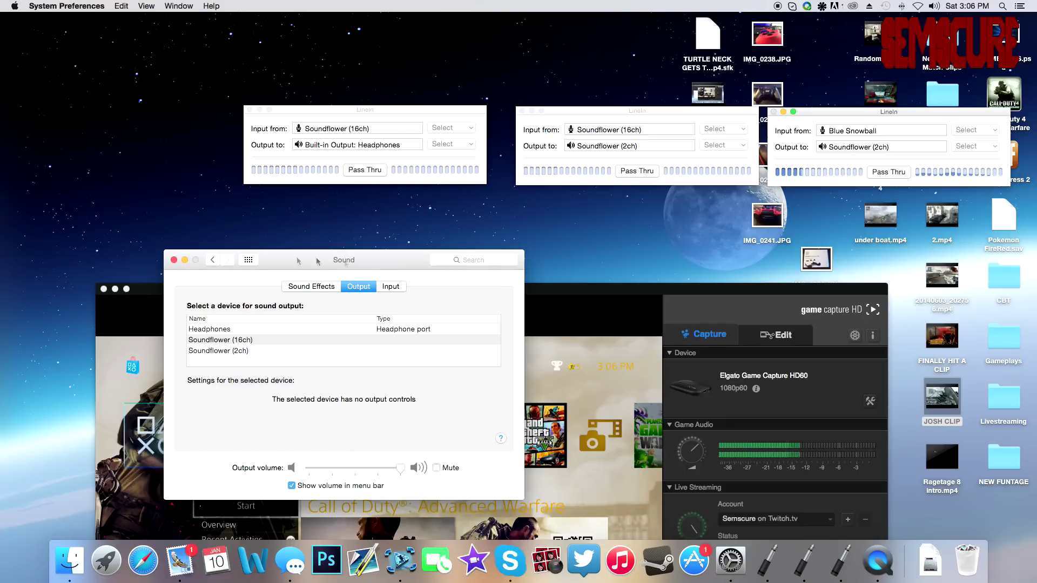
{"action": "key", "text": "super+q"}
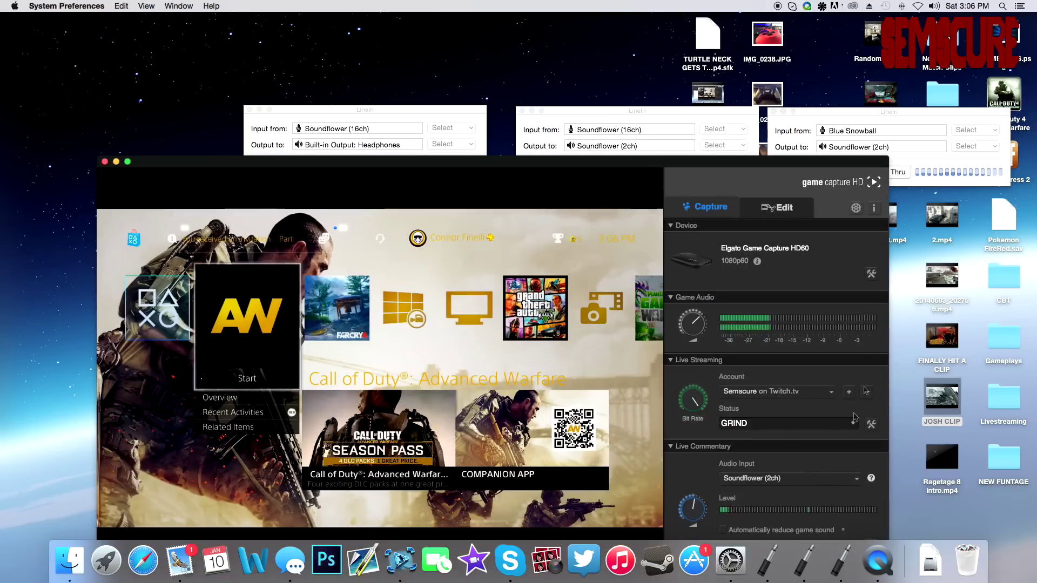
- Raise the Game Capture HD window toward the top of the screen, over the LineIn windows
{"action": "left_click_drag", "start_coordinate": [529, 162], "coordinate": [524, 50]}
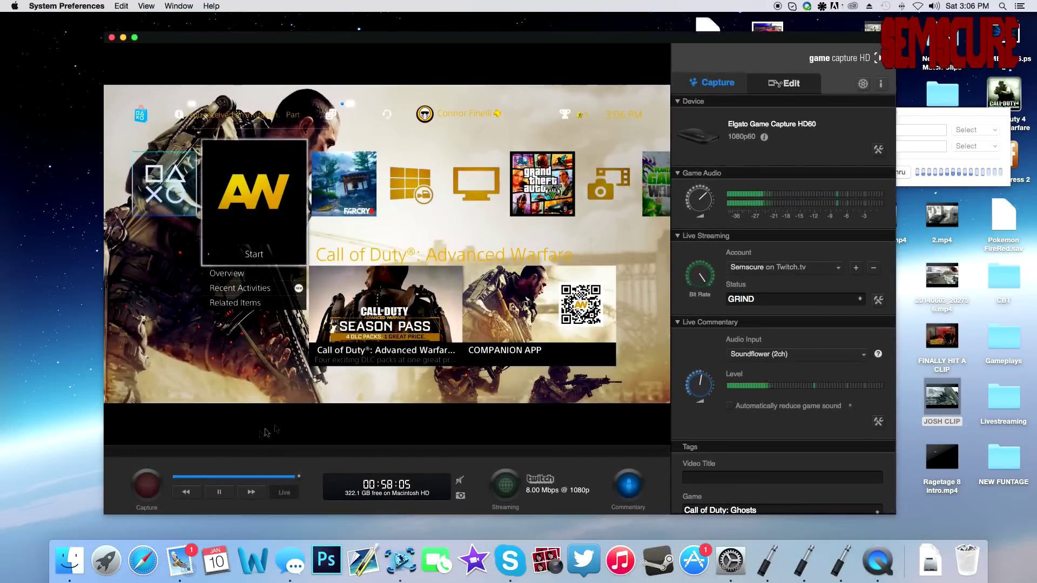